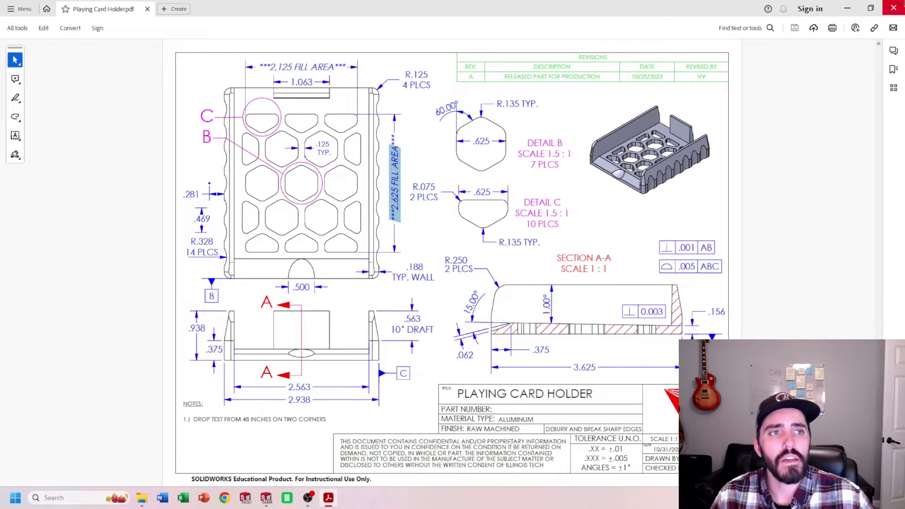
- Switch to SOLIDWORKS and start a new sketch on the Top Plane
left_click(845, 12)
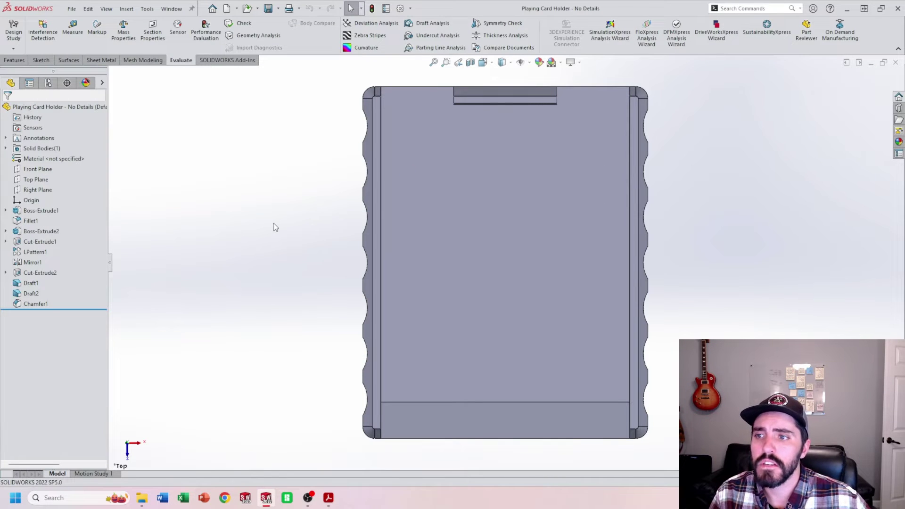
left_click(37, 180)
left_click(63, 163)
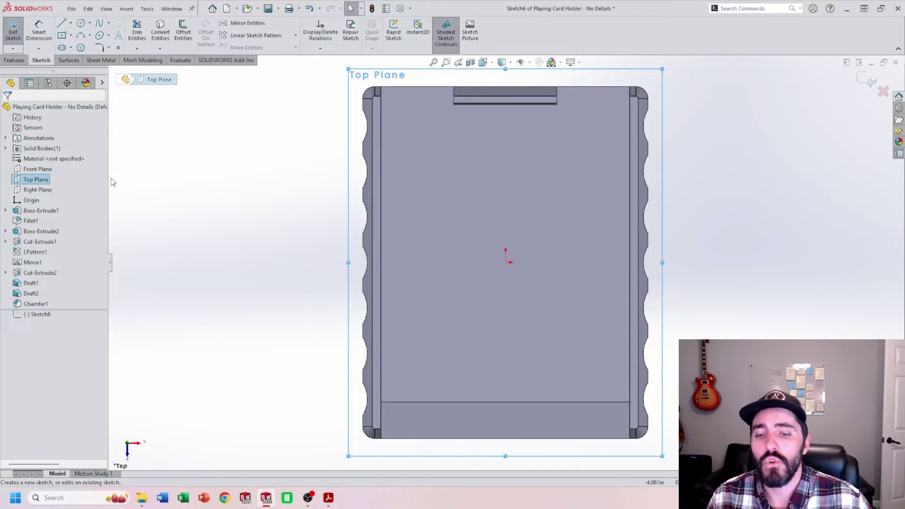
- Sketch a six-sided inscribed-circle polygon centred on the origin, with a vertex about 0.335 in straight above the centre
left_click(329, 498)
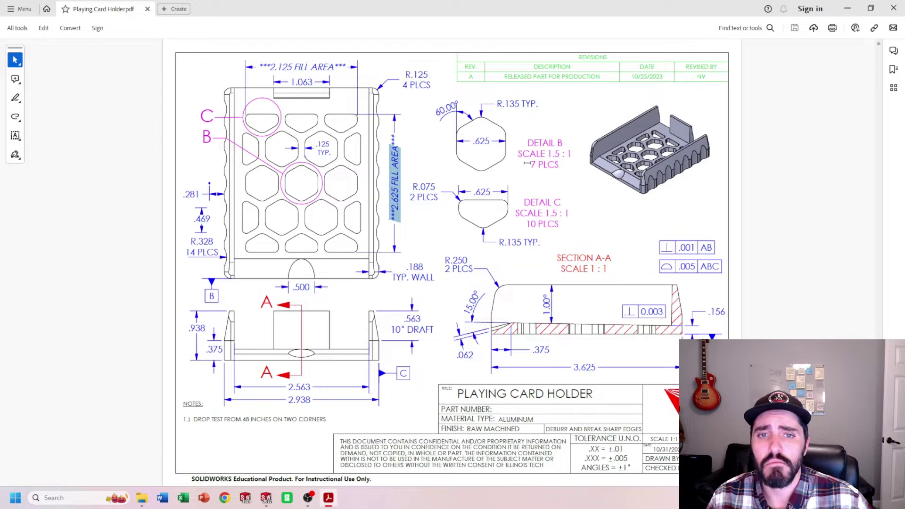
left_click(847, 10)
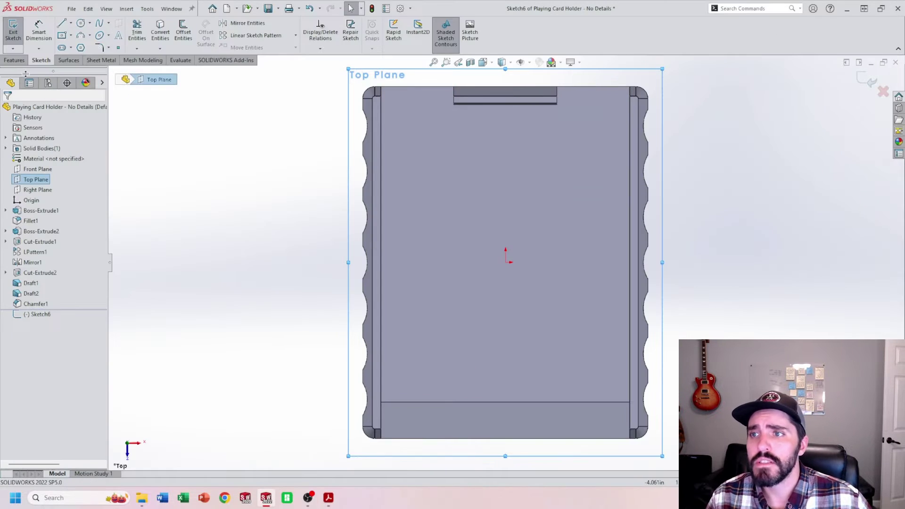
left_click(81, 49)
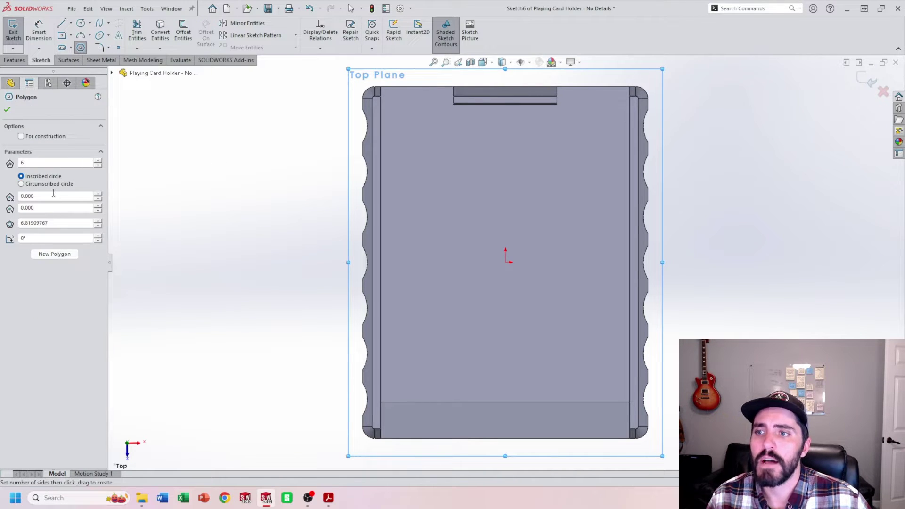
double_click(43, 163)
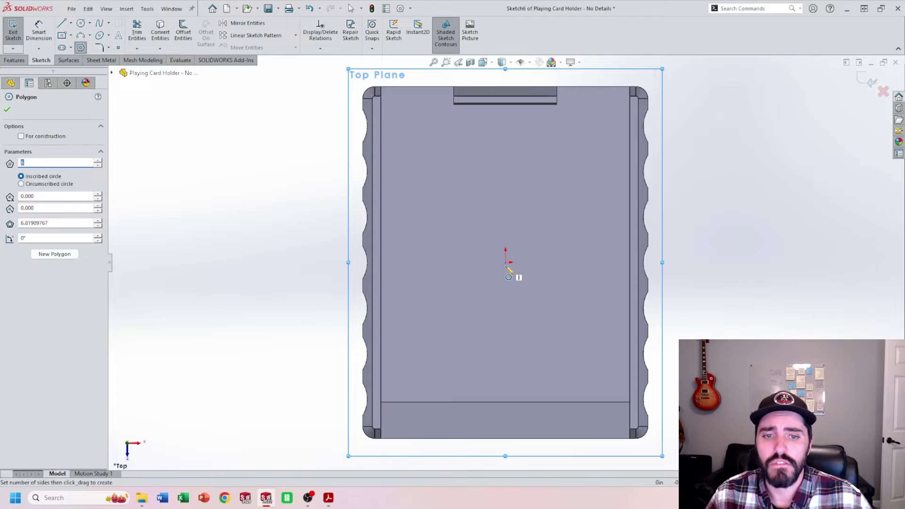
left_click(506, 263)
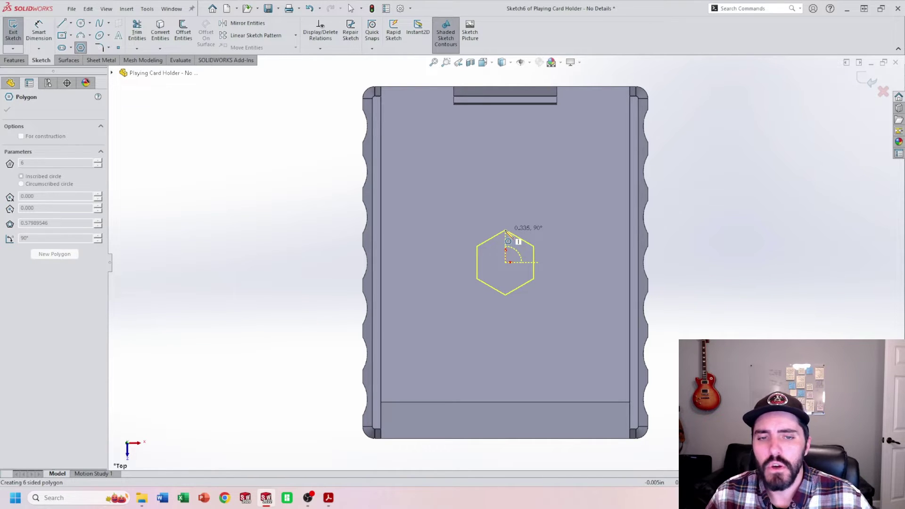
left_click(506, 231)
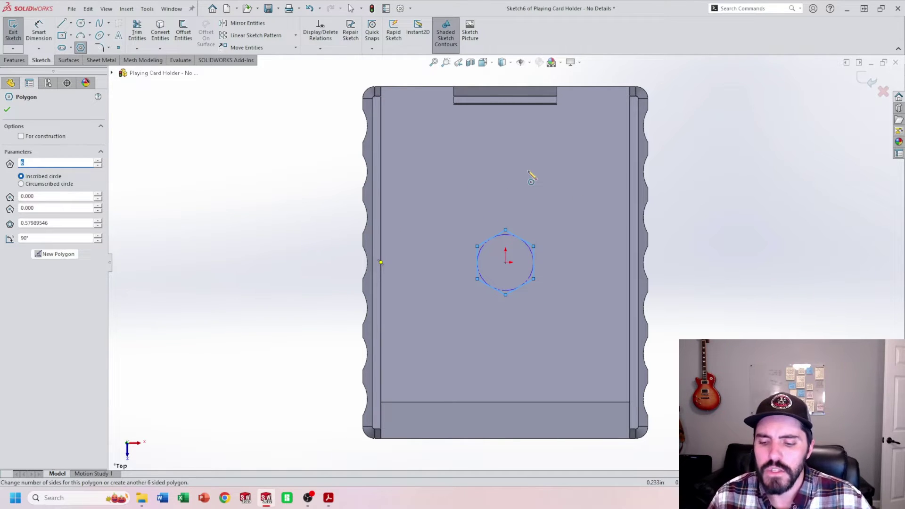
key("Escape")
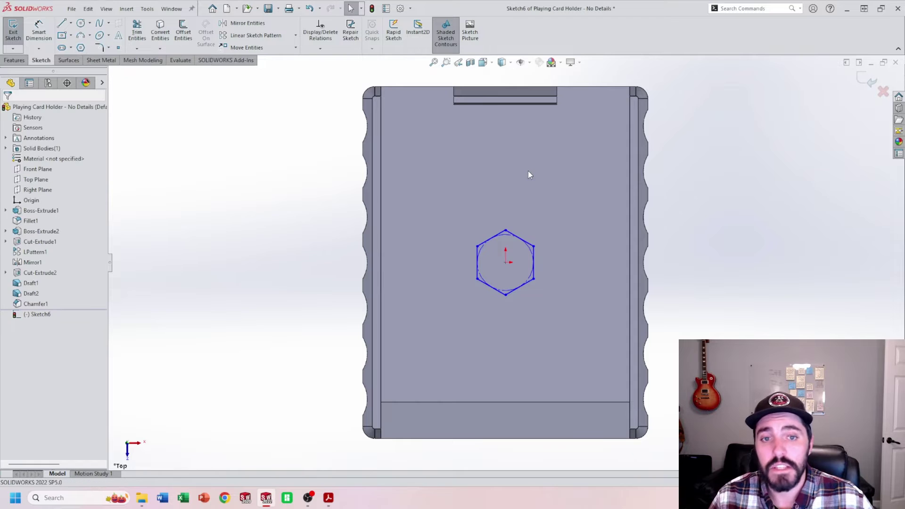
- Add a Vertical relation between the hexagon's upper vertex and its centre point
left_click(505, 231)
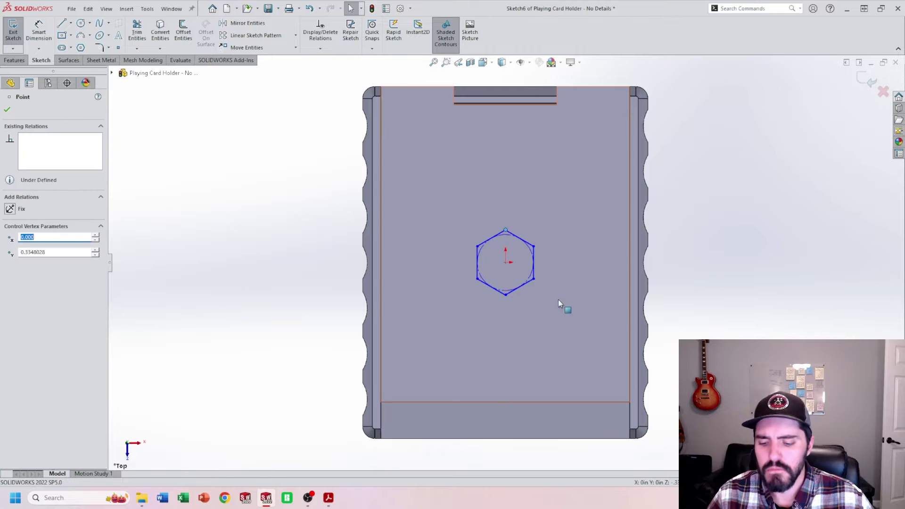
left_click(505, 261, "ctrl")
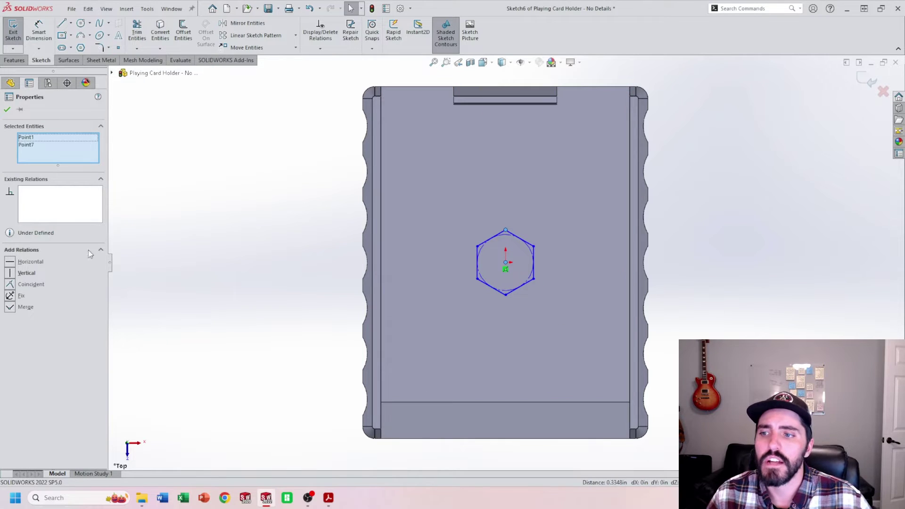
left_click(10, 273)
left_click(284, 188)
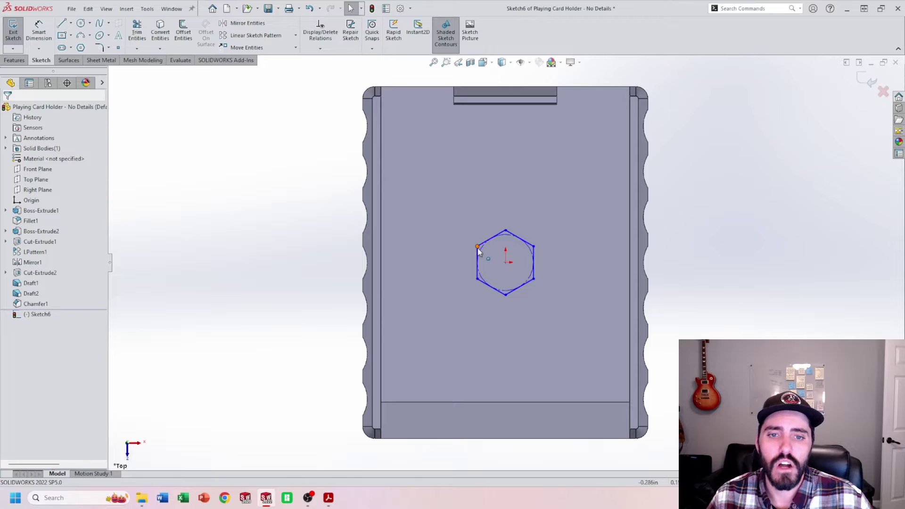
- Dimension the width across the hexagon's vertical flats and set it to 0.625 in
left_click(39, 30)
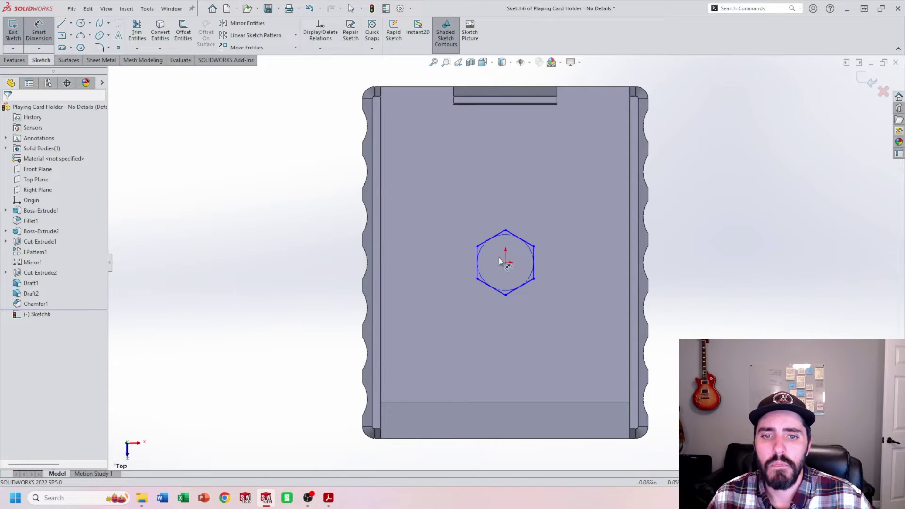
left_click(478, 258)
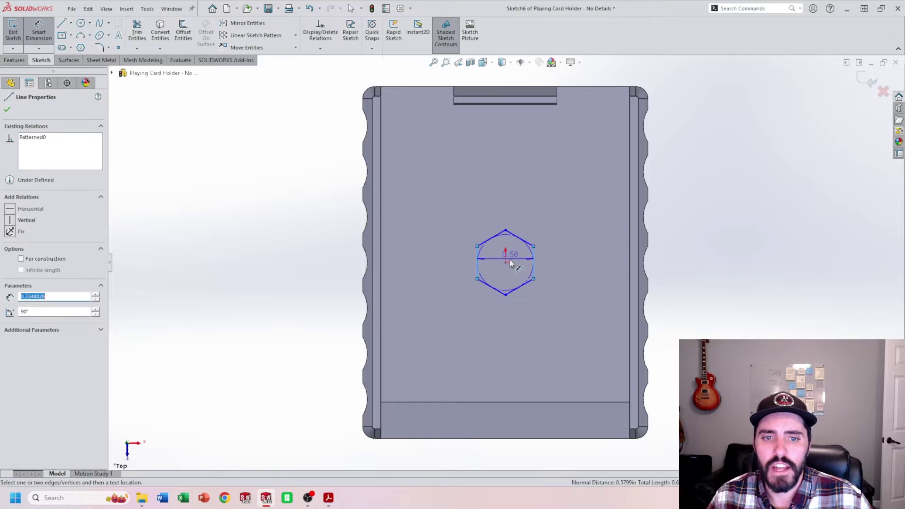
left_click(506, 251)
type(".625")
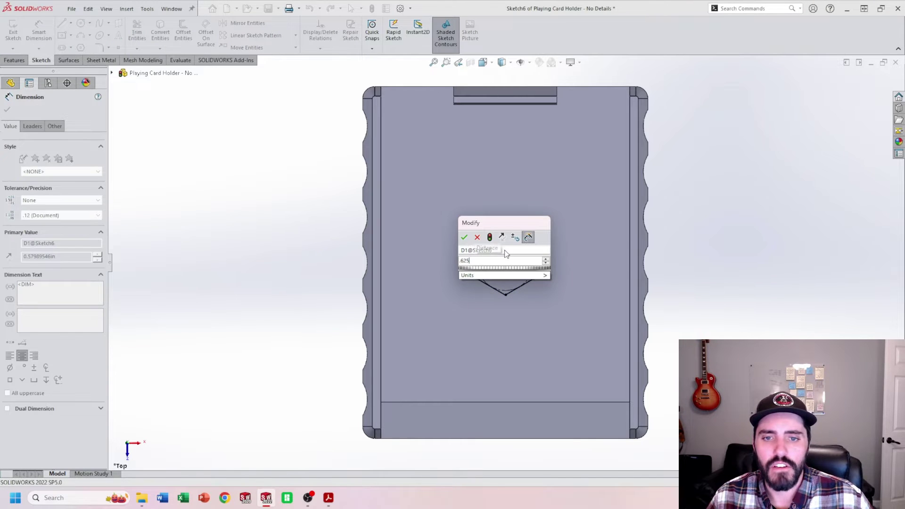
key("Return")
key("f")
- Examine the hexagon's corner radius callout and the hole pattern layout in the PDF drawing, then return to SOLIDWORKS
left_click(328, 498)
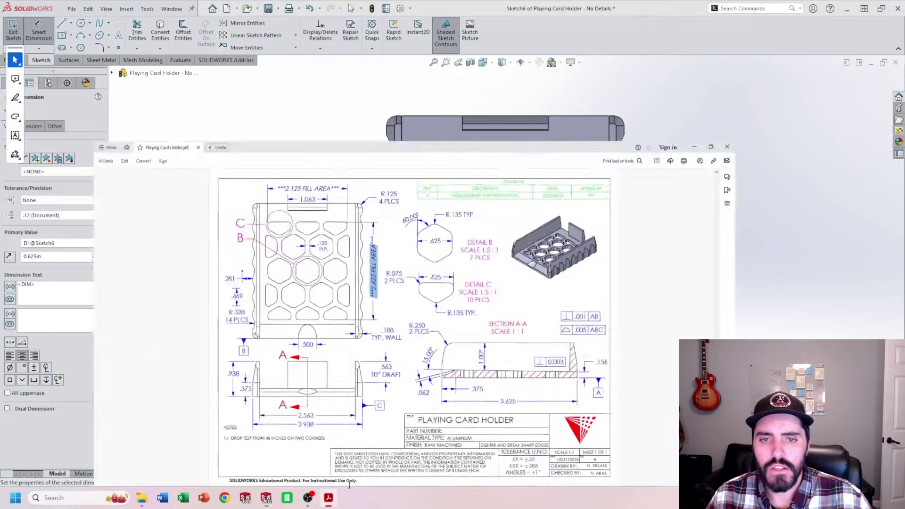
left_click_drag(498, 104, 538, 104)
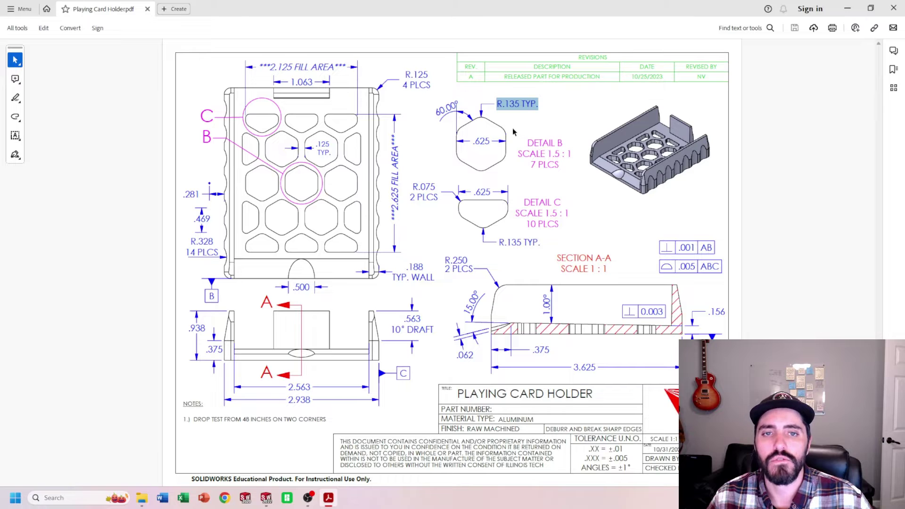
left_click(846, 10)
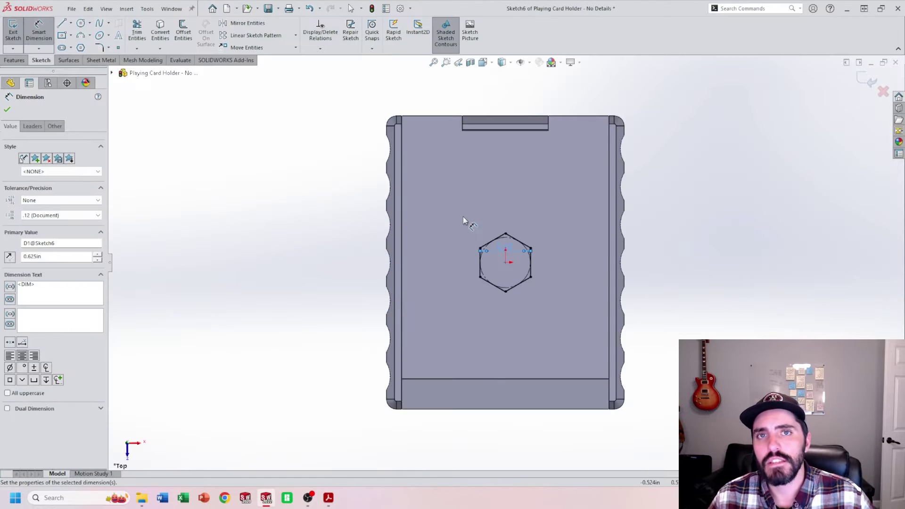
left_click(329, 498)
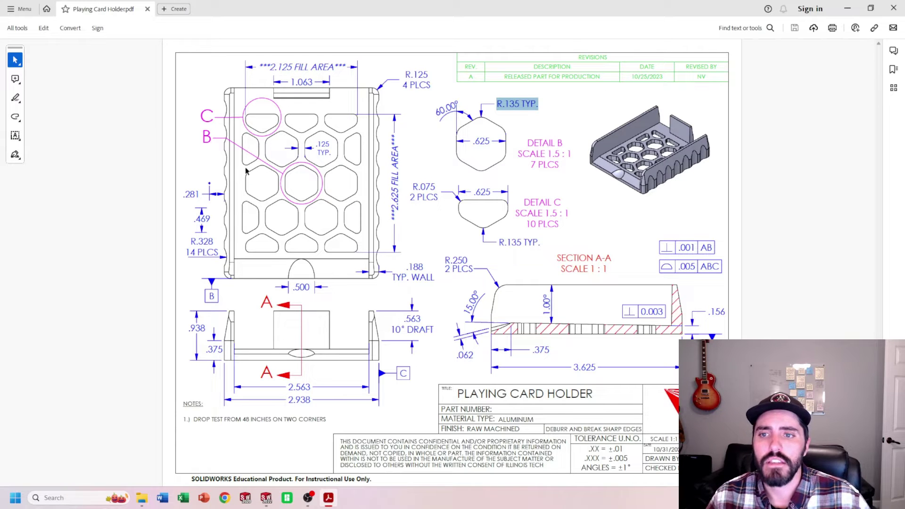
left_click(847, 8)
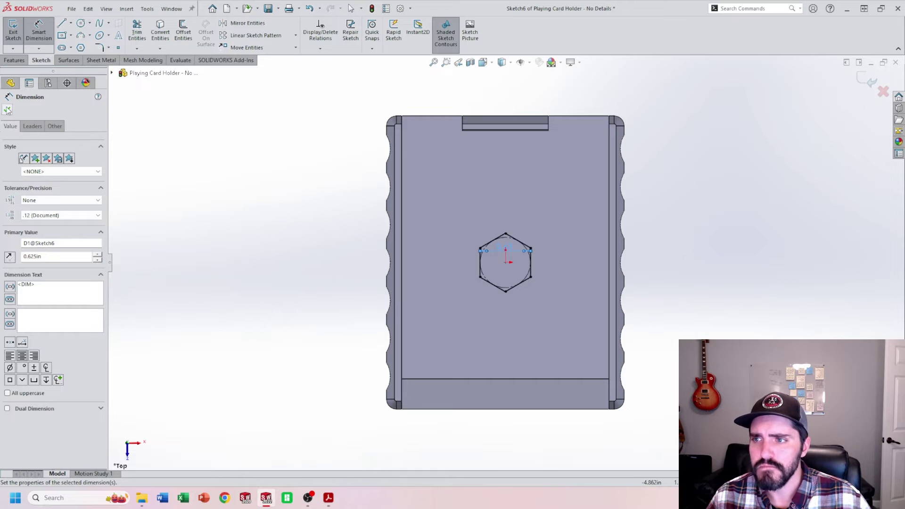
key("Escape")
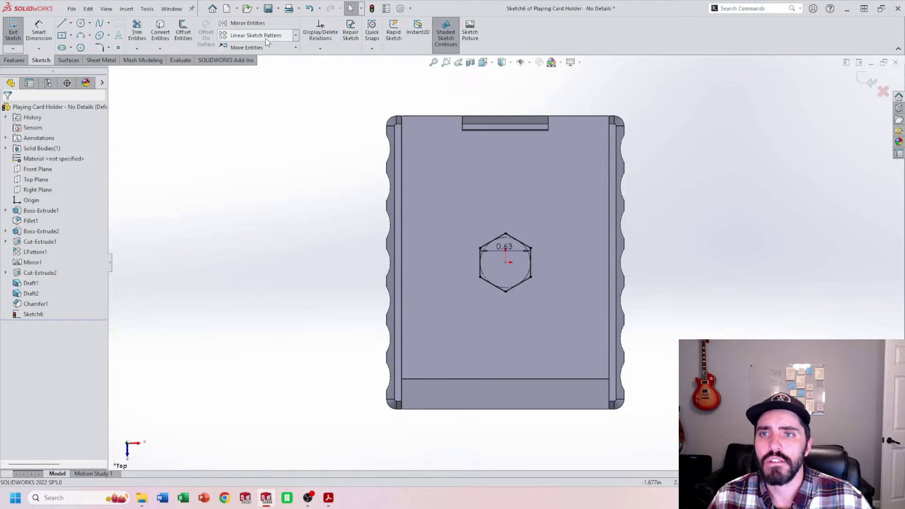
left_click(295, 36)
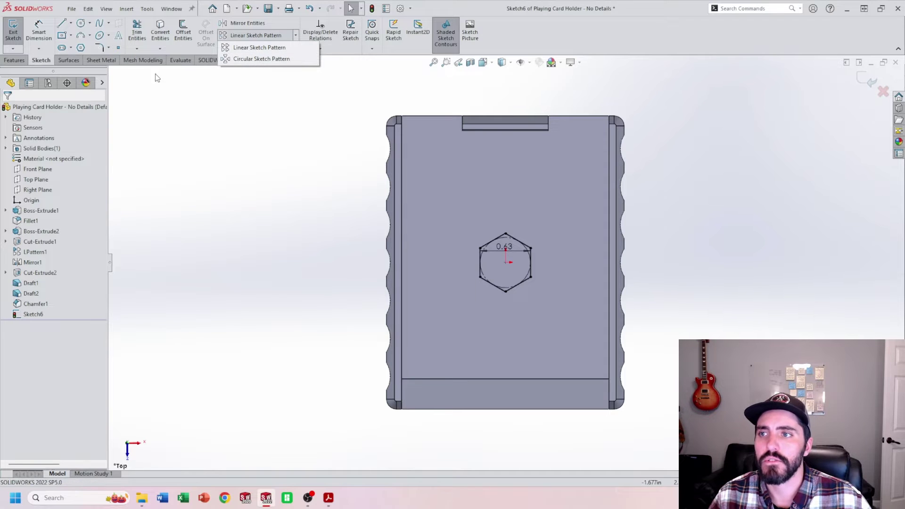
left_click(33, 49)
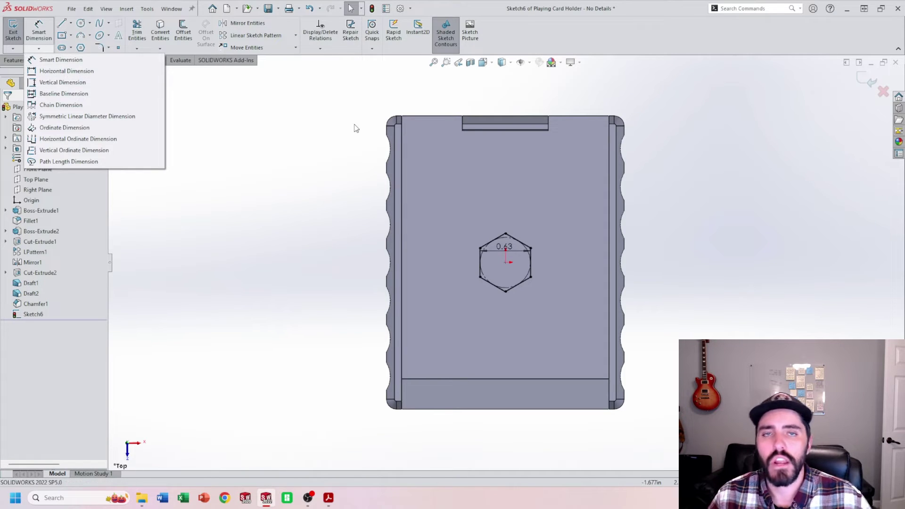
left_click(279, 94)
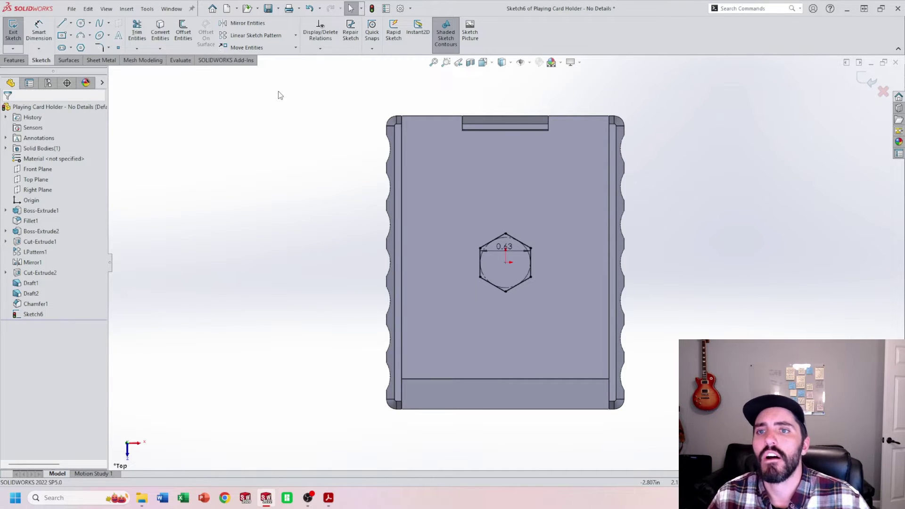
- Extrude the hexagon sketch 1 in Blind as a separate body with Merge result turned off
left_click(17, 65)
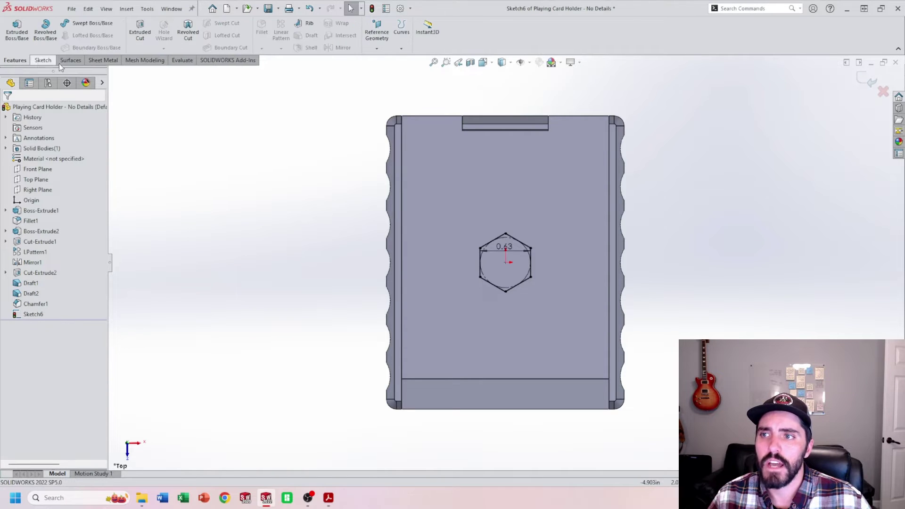
left_click(23, 39)
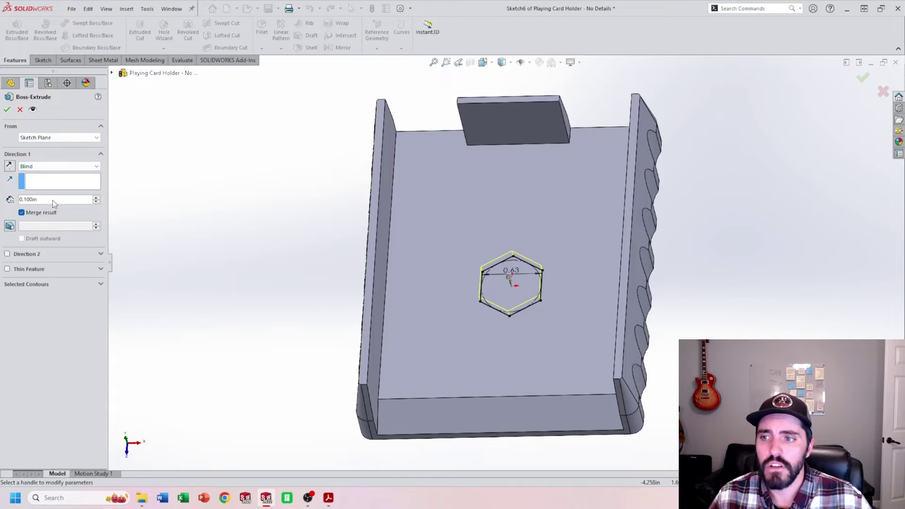
double_click(29, 200)
type("1")
key("Return")
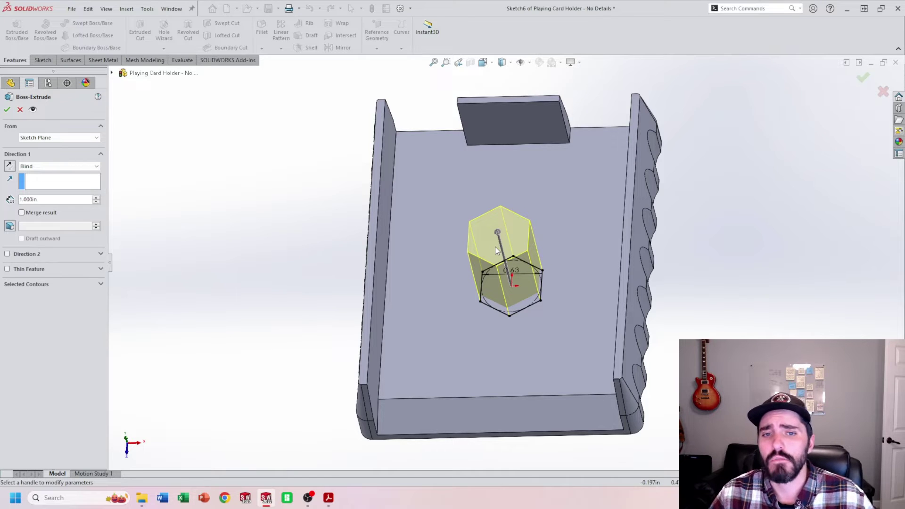
left_click(7, 110)
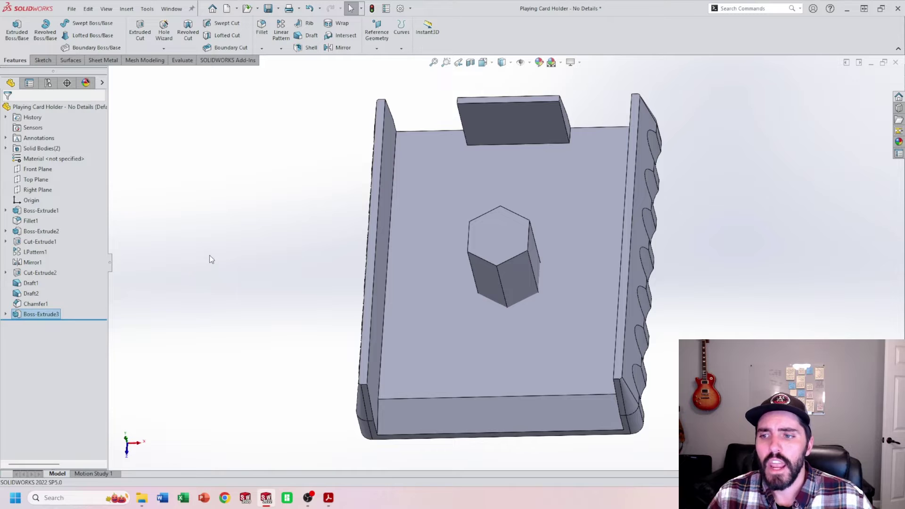
left_click(284, 51)
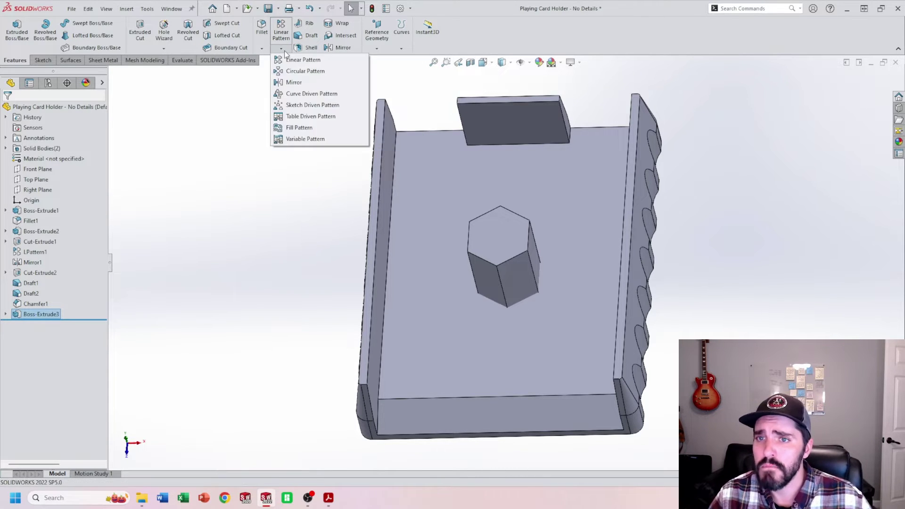
left_click(300, 131)
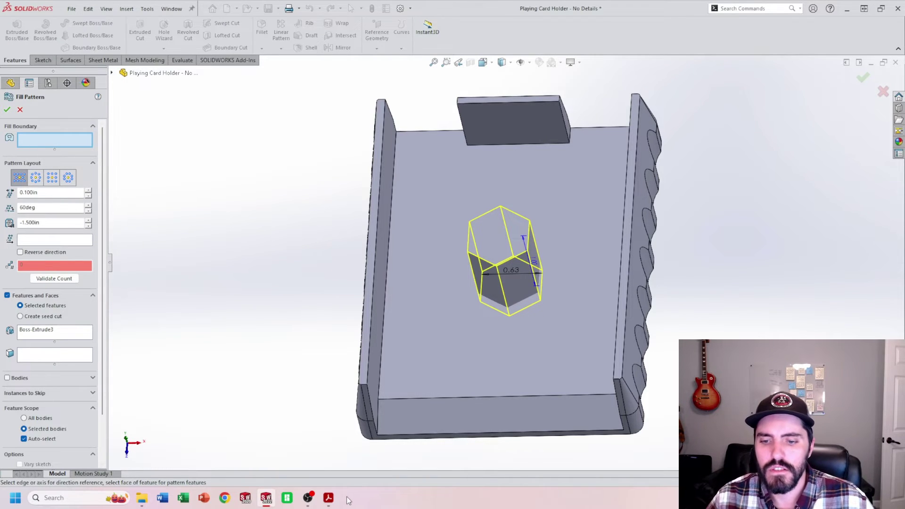
key("alt+Tab")
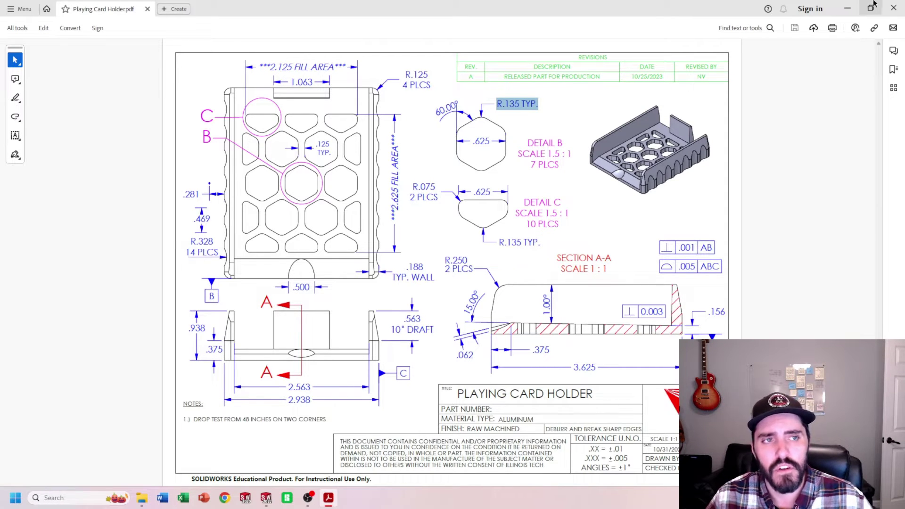
left_click(848, 12)
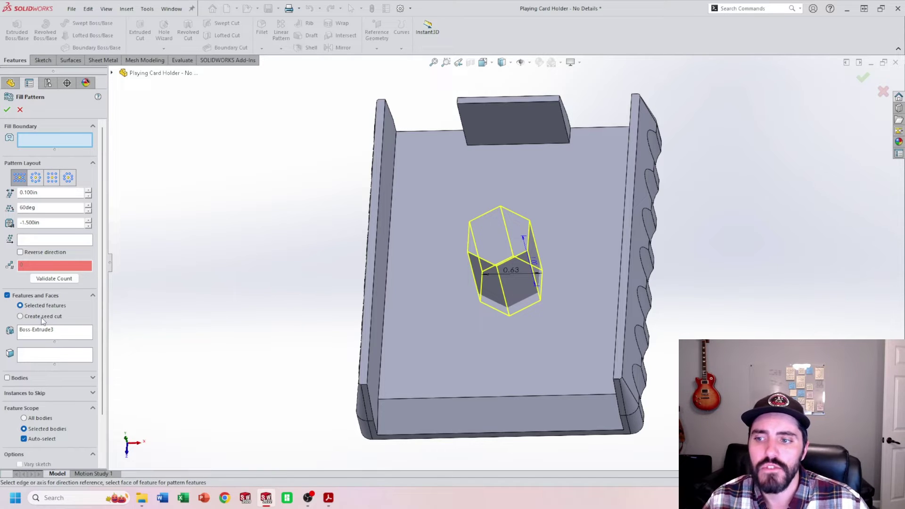
left_click(7, 377)
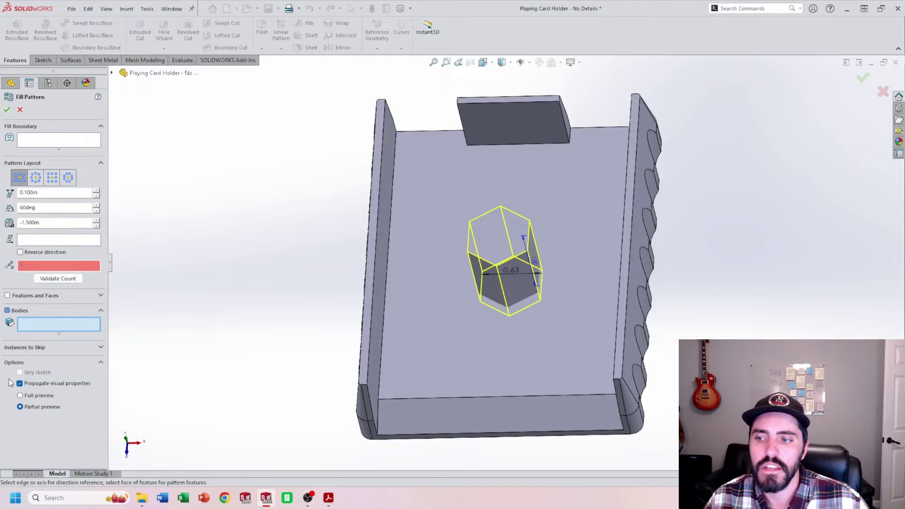
left_click(513, 253)
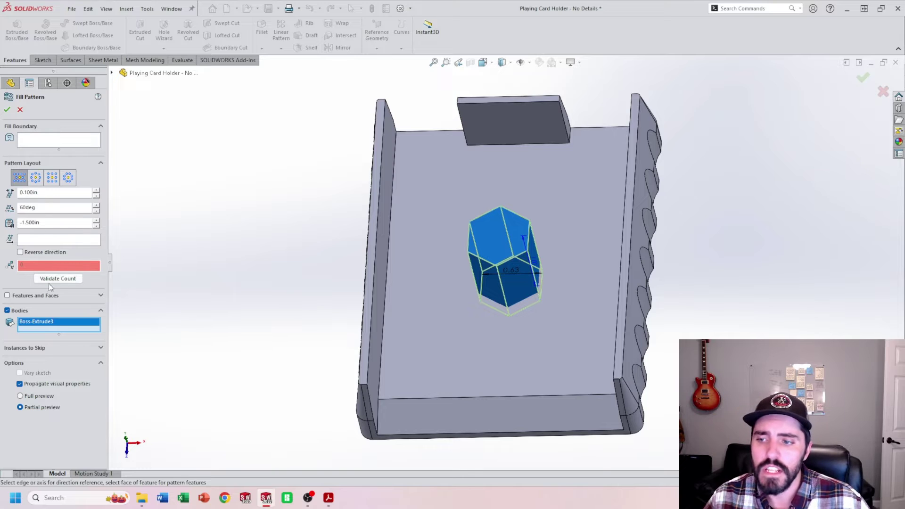
left_click(20, 109)
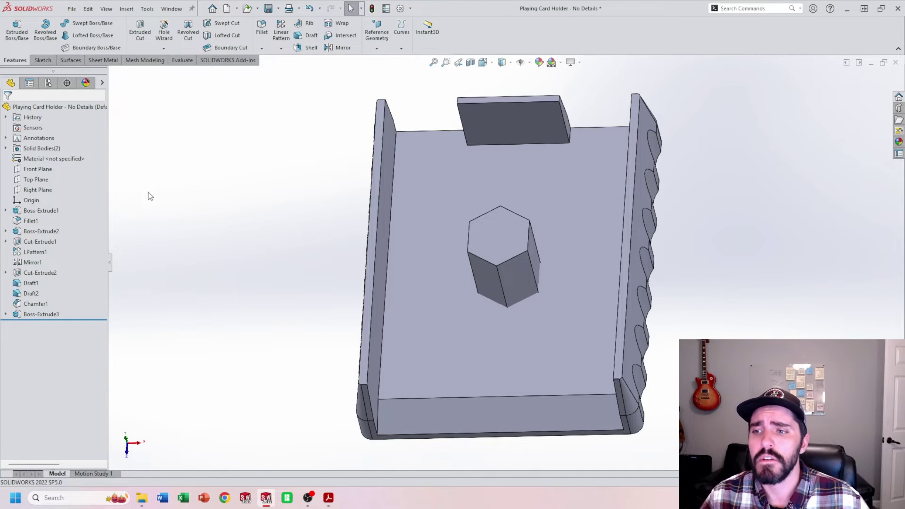
- Start a sketch on the Top Plane and look up the fill area's width and height in the PDF drawing, returning to SOLIDWORKS
left_click(39, 180)
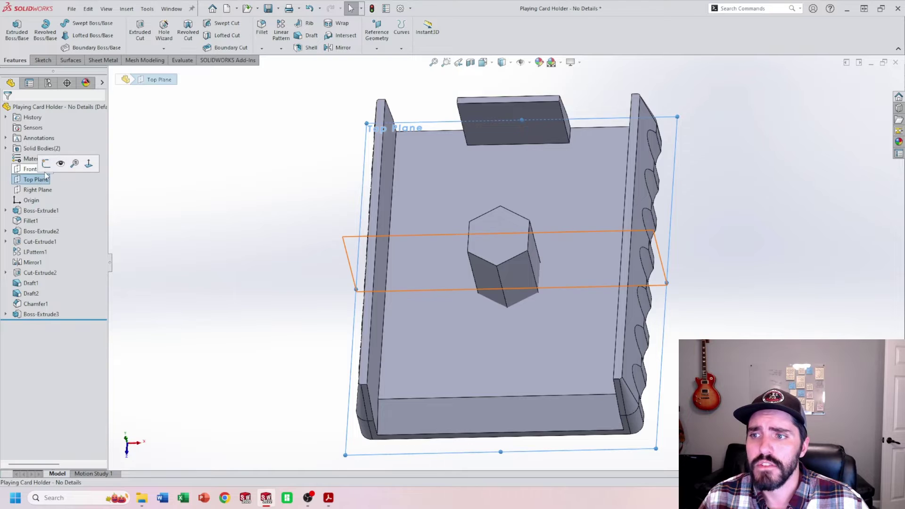
left_click(52, 163)
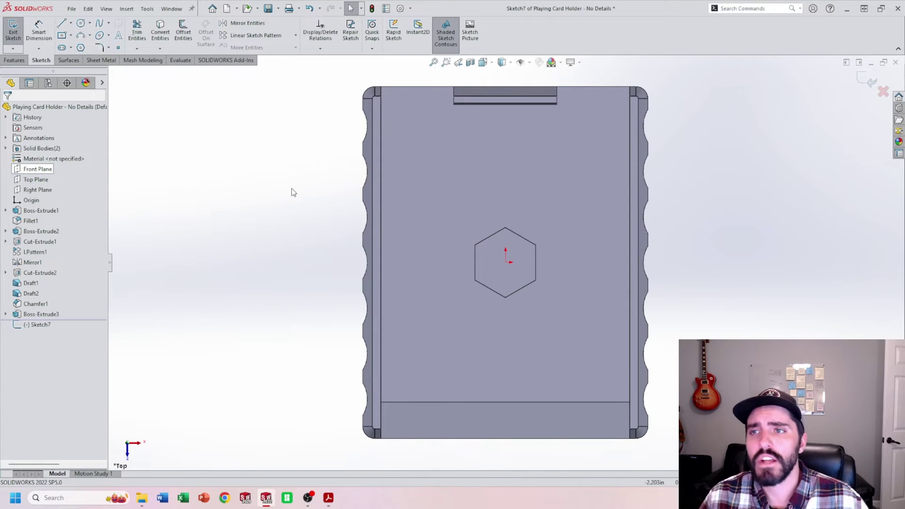
left_click(328, 498)
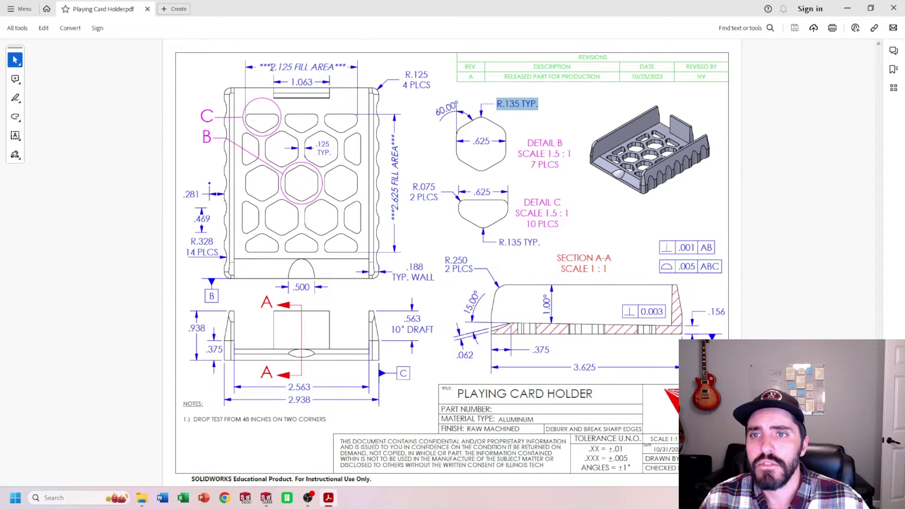
left_click_drag(272, 68, 301, 70)
left_click_drag(395, 221, 417, 177)
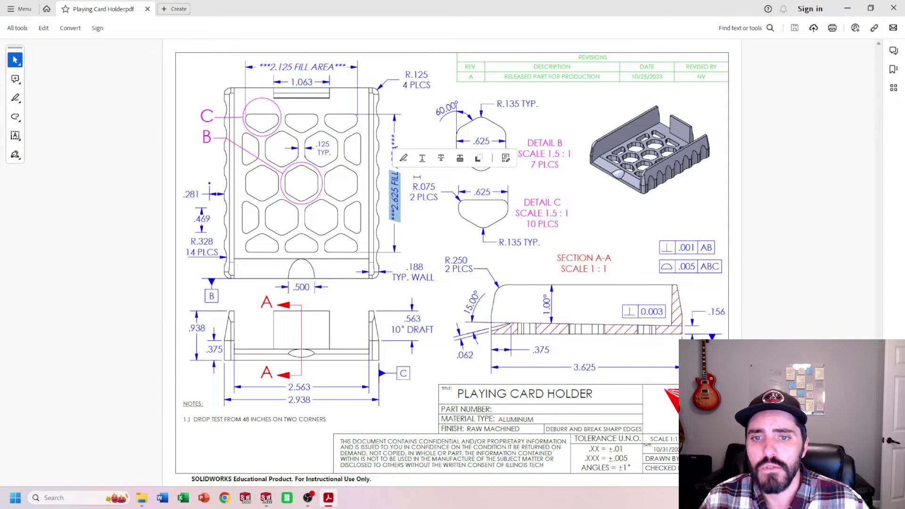
left_click(847, 8)
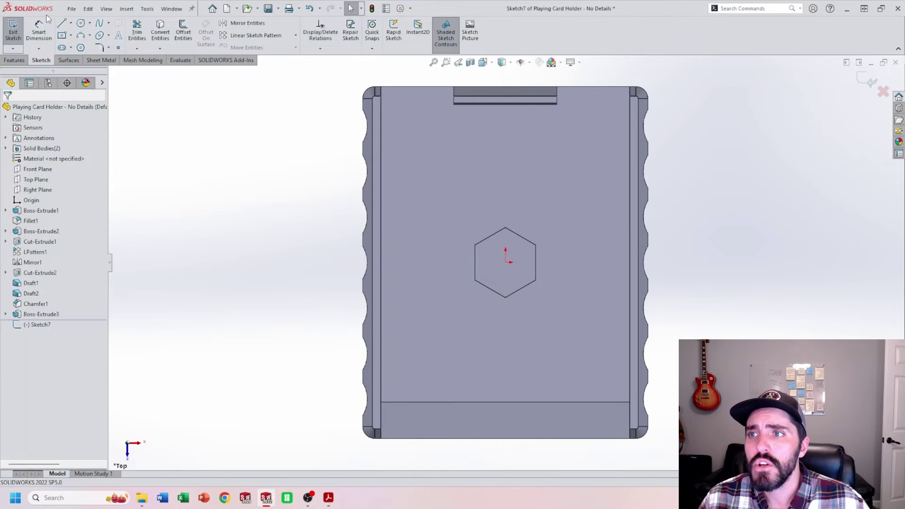
- Sketch a center rectangle about 2.11 by 2.52 in, centred on the origin and surrounding the hexagon
left_click(70, 36)
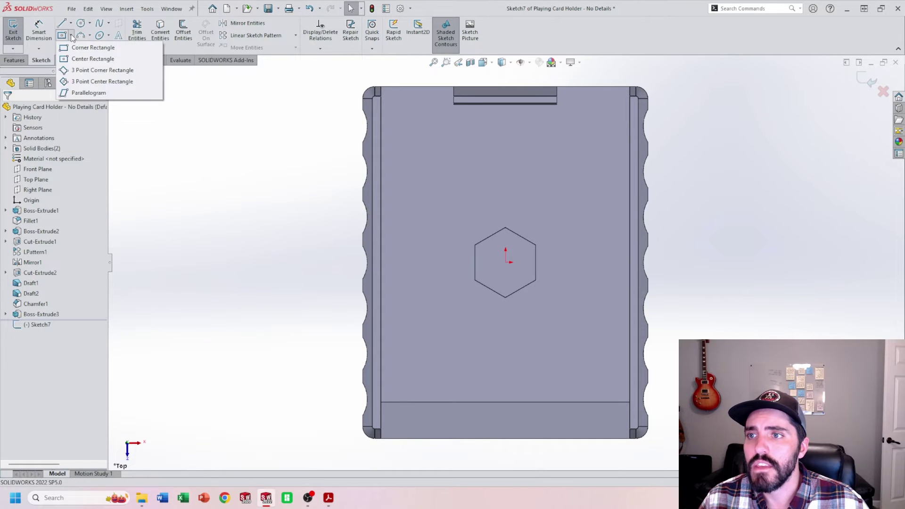
left_click(80, 59)
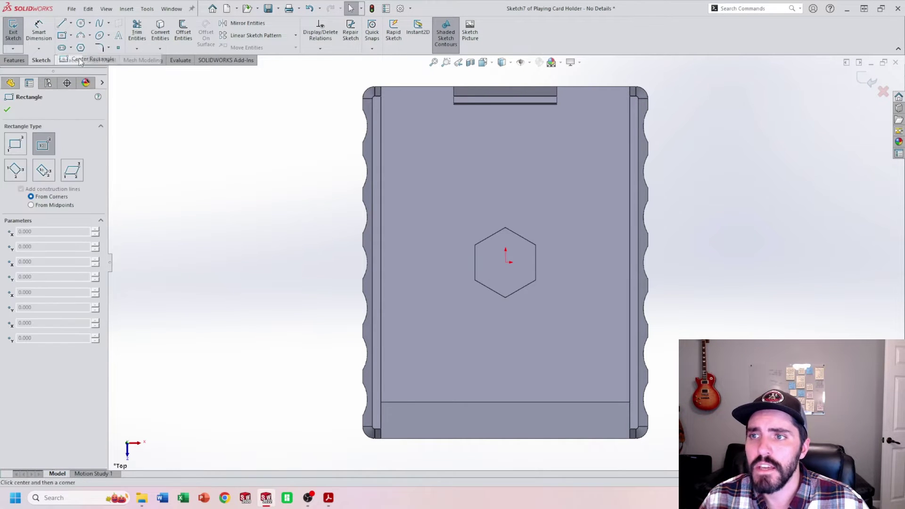
left_click(505, 262)
left_click(535, 296)
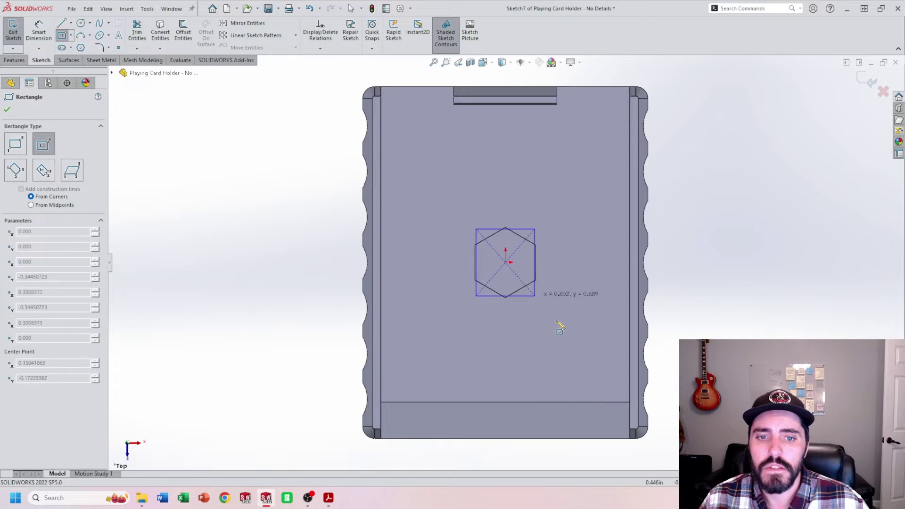
left_click(607, 384)
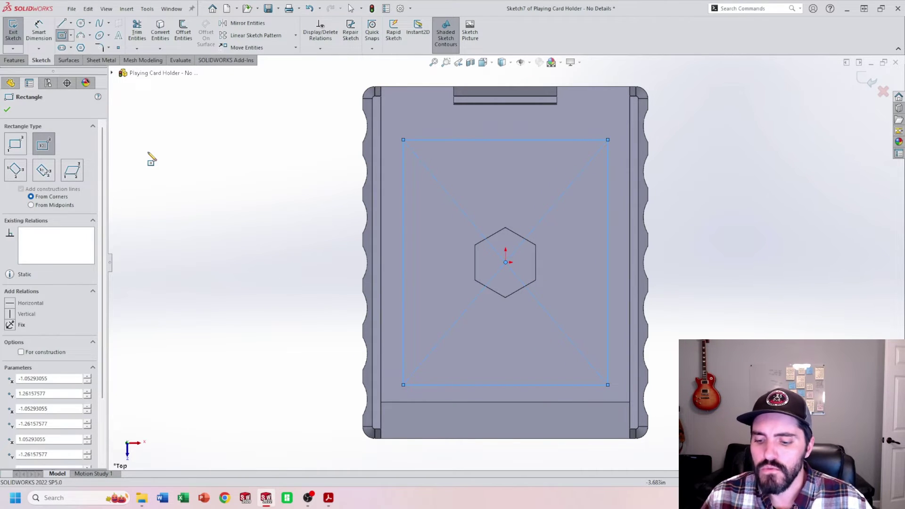
key("Escape")
- Dimension the rectangle's width and set it to 2.125 in
left_click(38, 30)
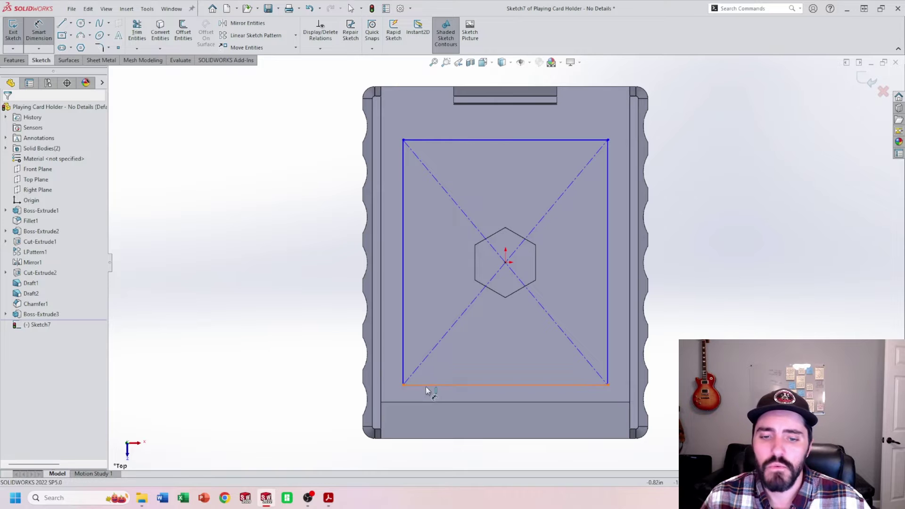
left_click(449, 385)
left_click(501, 457)
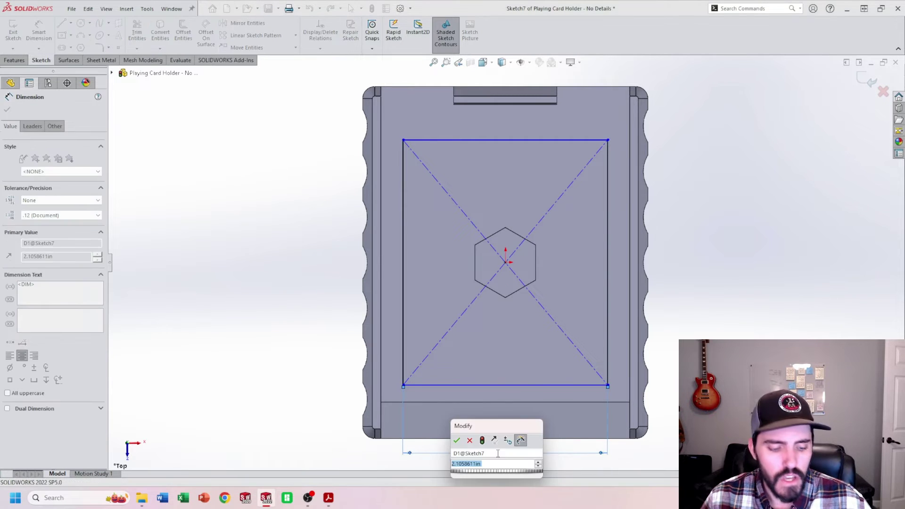
type("2.13")
key("Return")
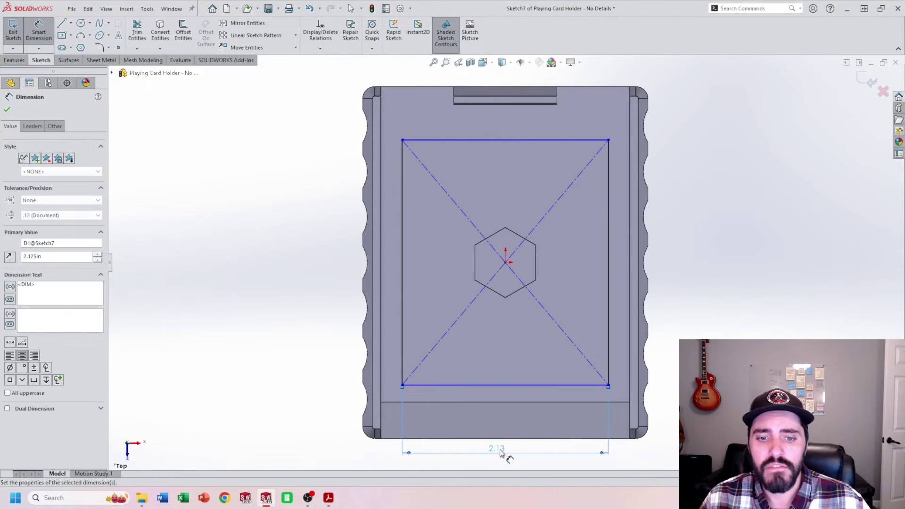
- Dimension the rectangle's height, set it to 2.625 in, and exit the sketch
left_click(608, 348)
left_click(695, 330)
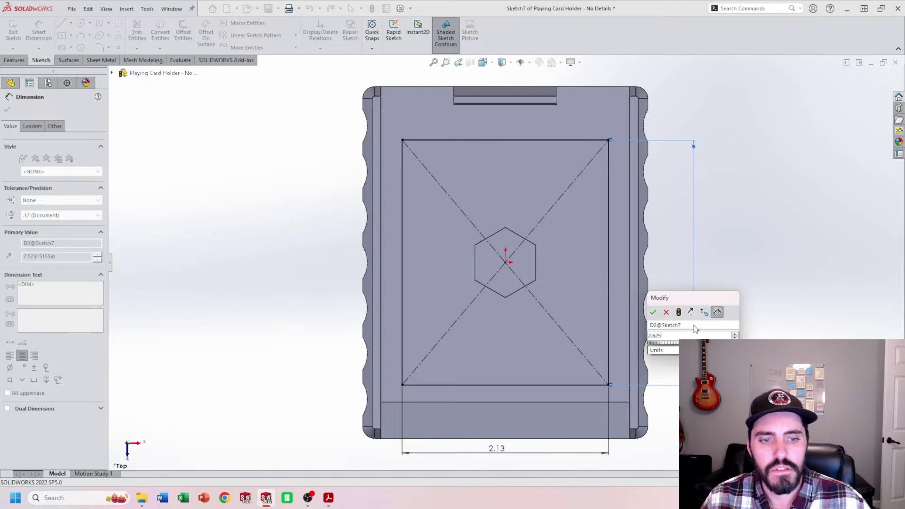
key("Return")
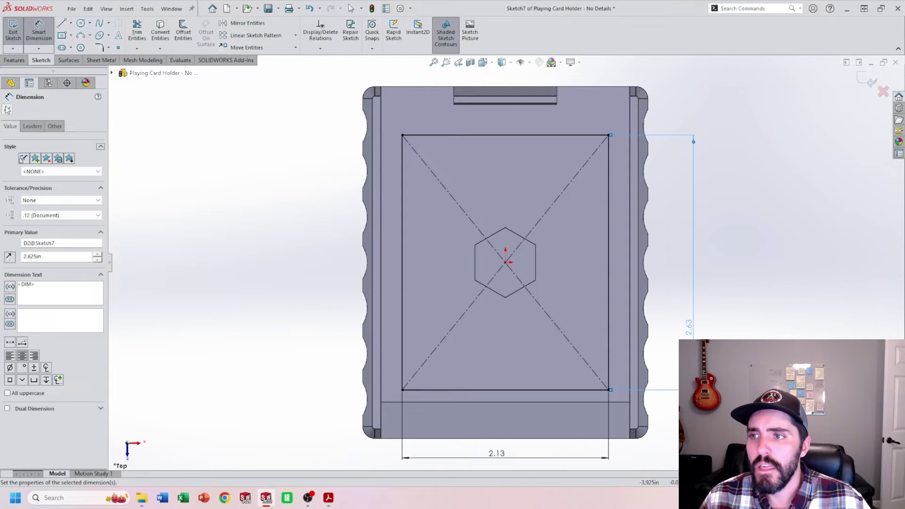
left_click(7, 109)
left_click(13, 31)
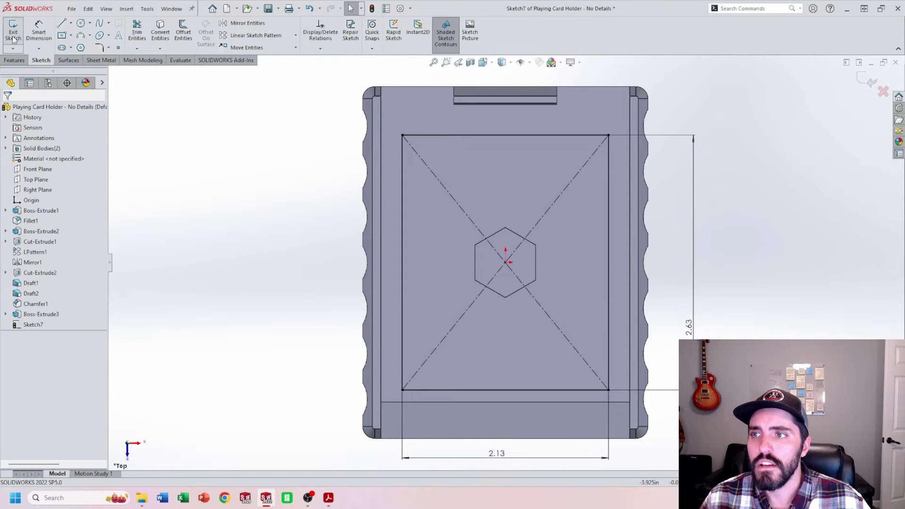
- Rename the new rectangle sketch in the feature tree as Fill Area
left_click(32, 324)
type("Fil")
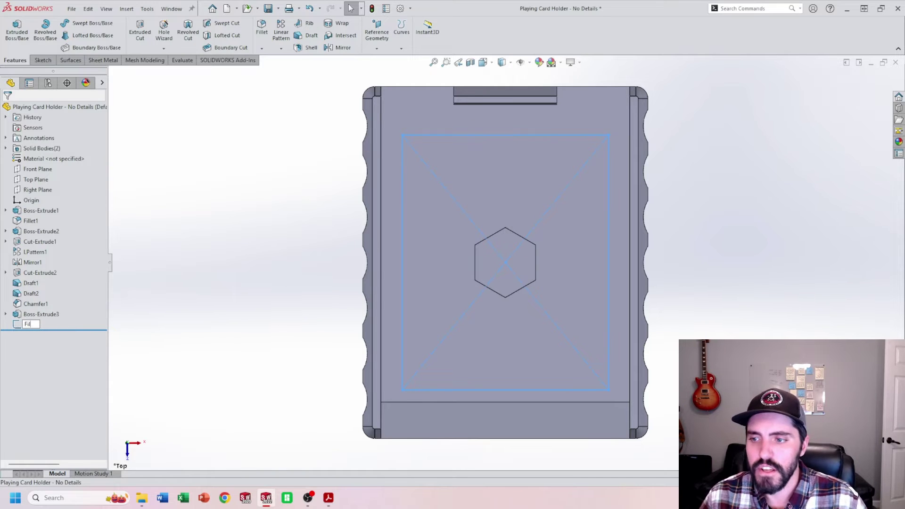
type("l Area")
key("Return")
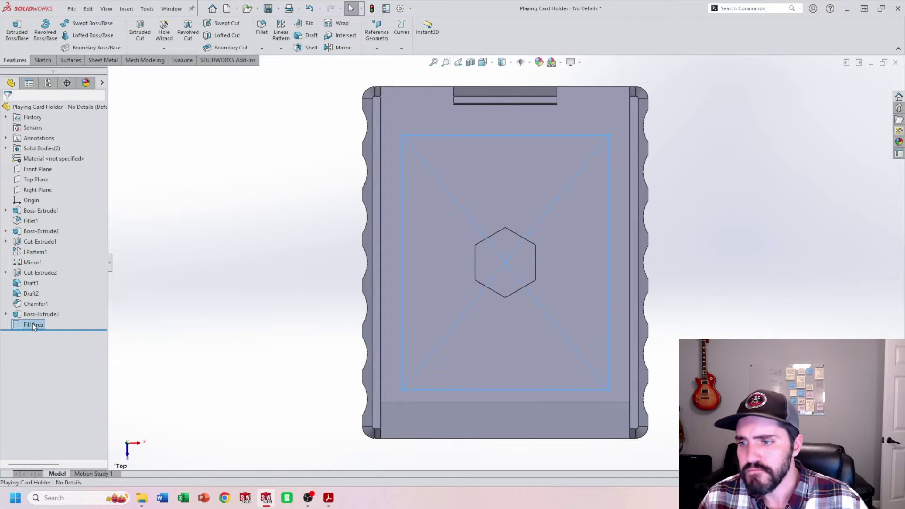
- Change the sketch color of the Fill Area sketch to red
right_click(33, 322)
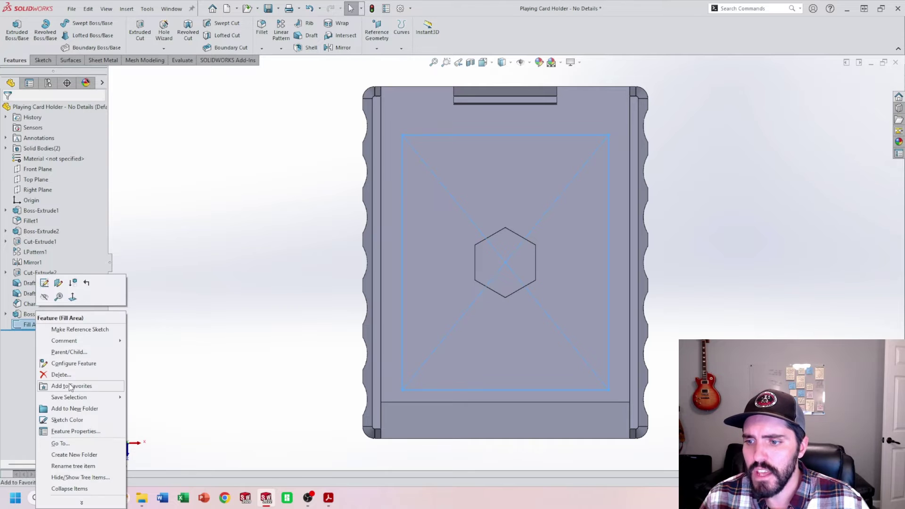
left_click(72, 423)
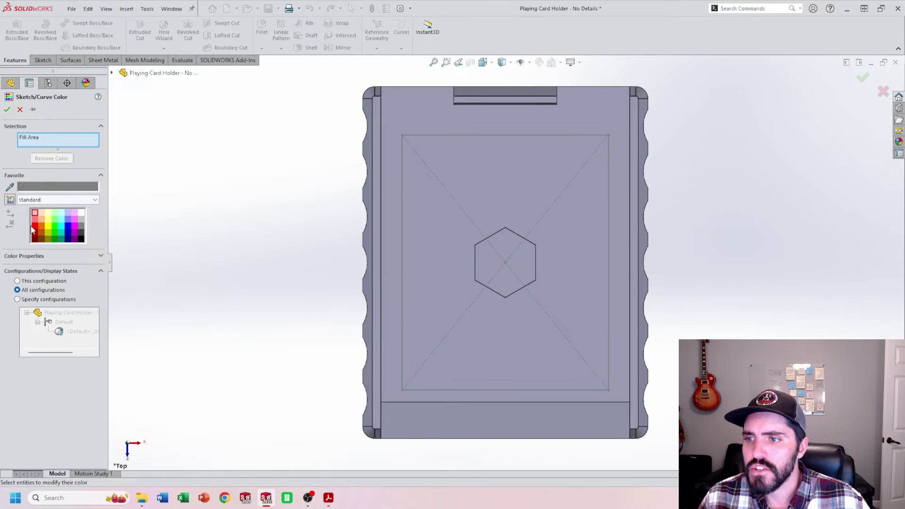
left_click(36, 229)
left_click(7, 109)
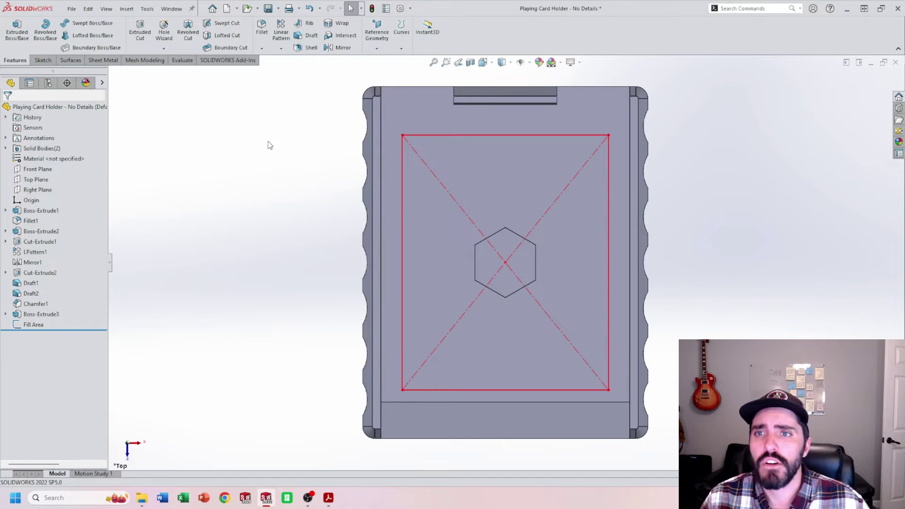
- Start a Fill Pattern and select the Fill Area sketch as its fill boundary
left_click(281, 49)
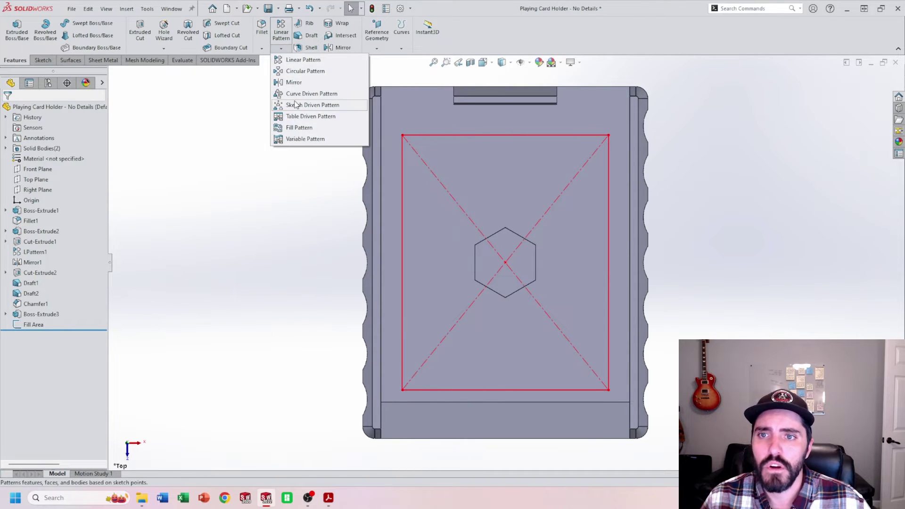
left_click(302, 128)
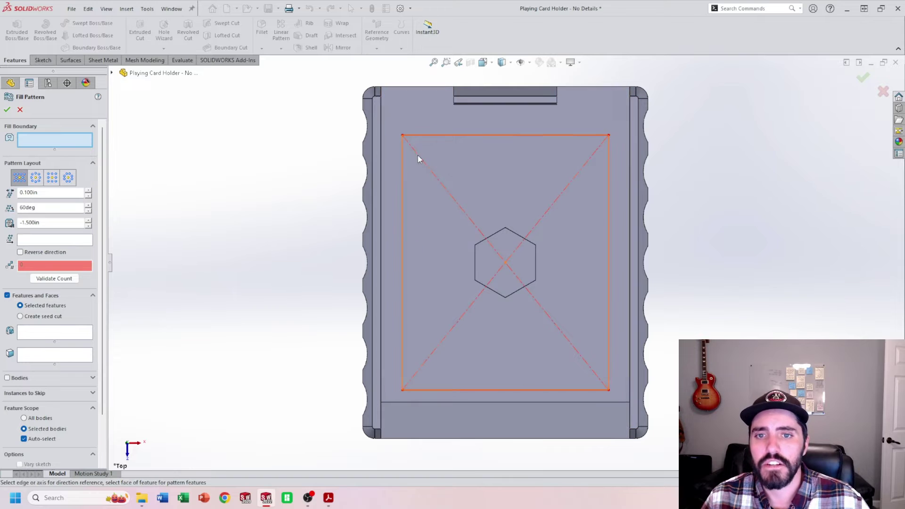
left_click(434, 138)
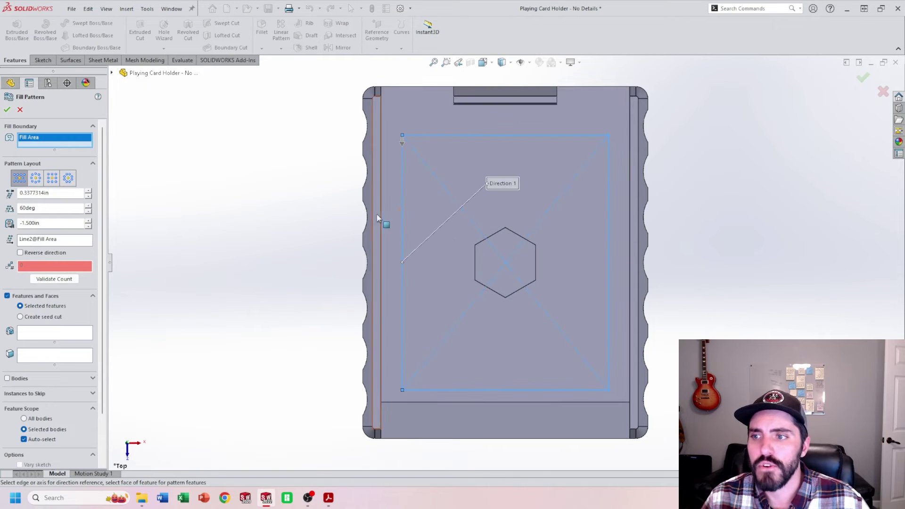
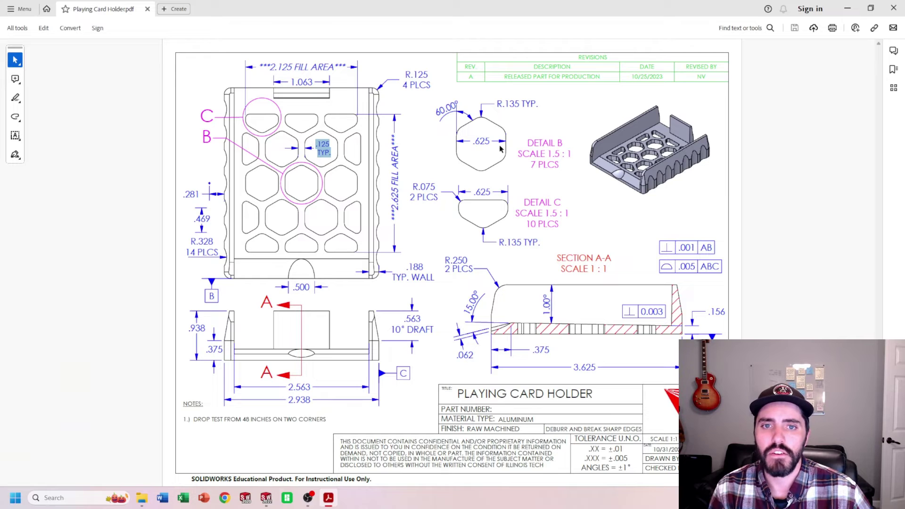
- Check the hexagon width and the gap between holes in the PDF drawing, and set the fill pattern's instance spacing to 0.75 in
double_click(487, 141)
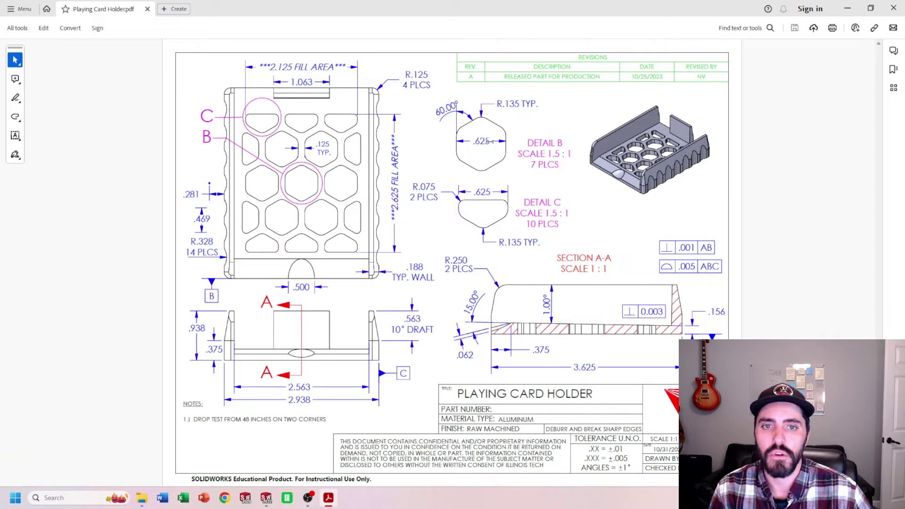
double_click(322, 144)
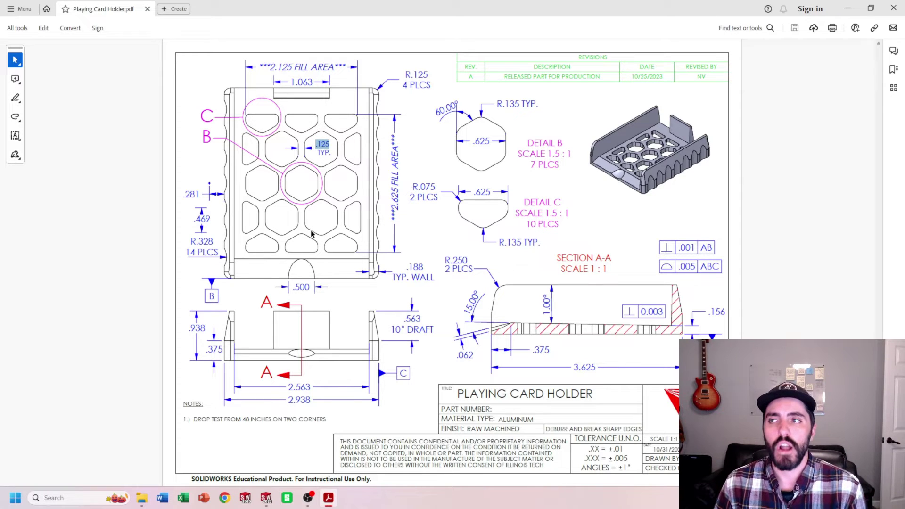
left_click(847, 8)
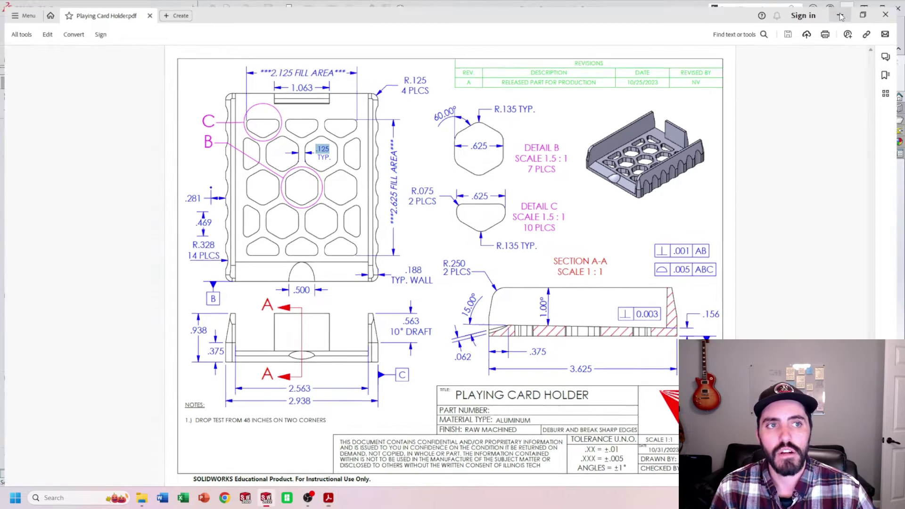
left_click_drag(57, 194, 12, 195)
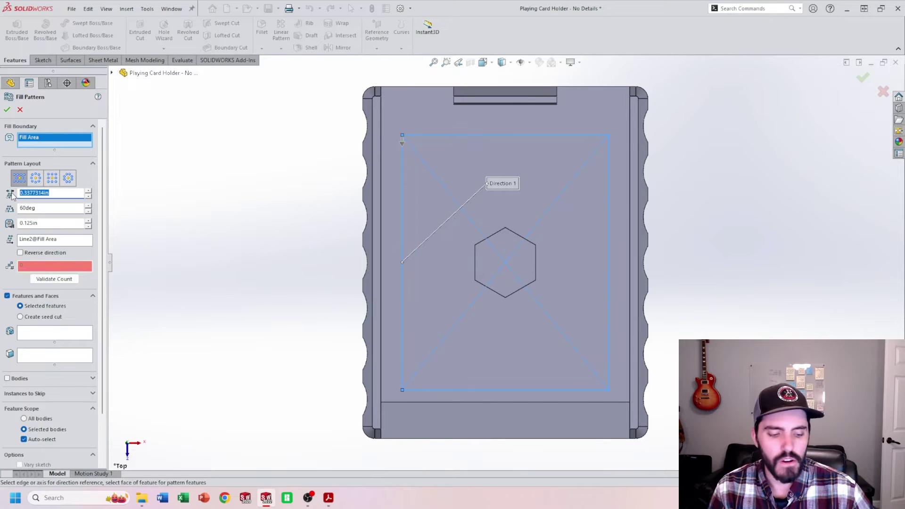
type(".")
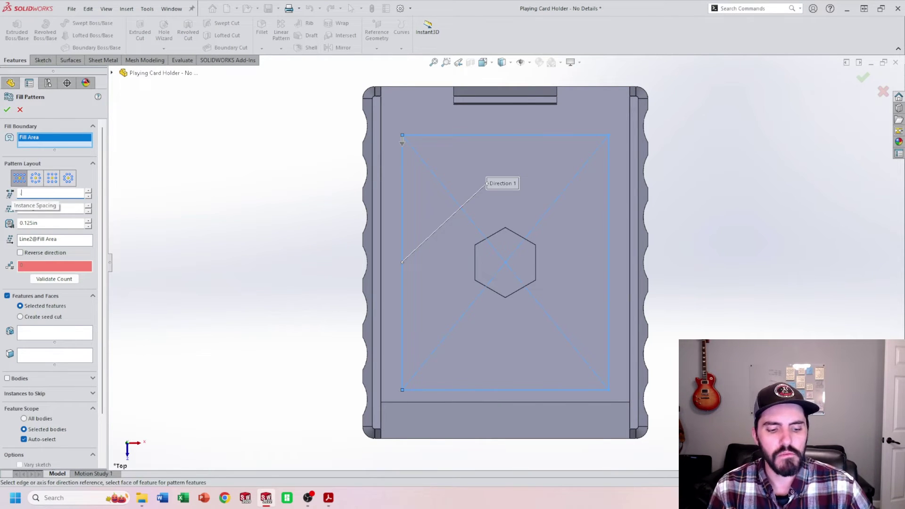
type("75")
key("Return")
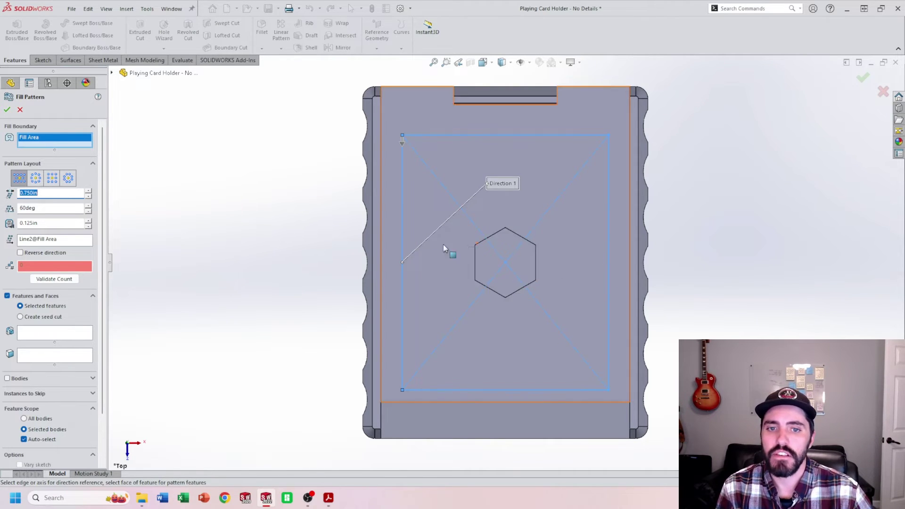
- Set the fill pattern's stagger angle to 30 degrees and choose the separate hexagon body as the body to pattern
left_click(51, 208)
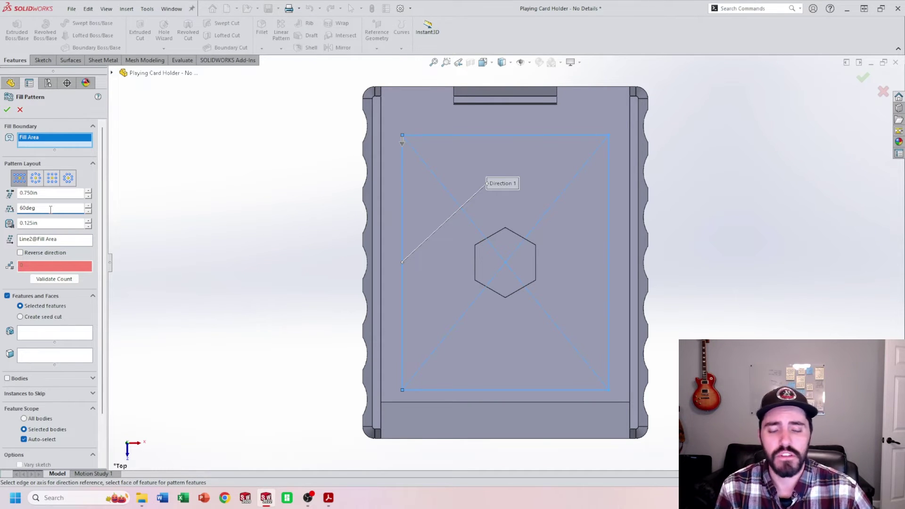
left_click_drag(51, 209, 1, 209)
type("3")
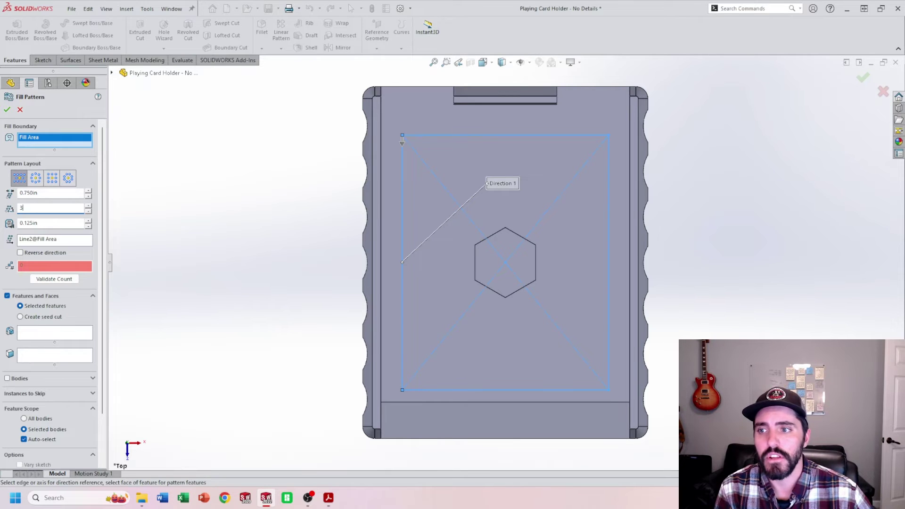
type("0")
key("Return")
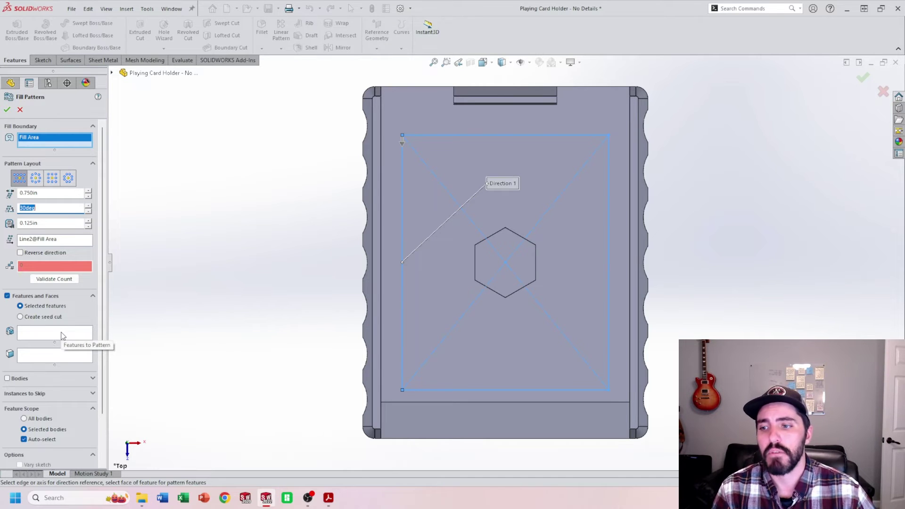
left_click(8, 379)
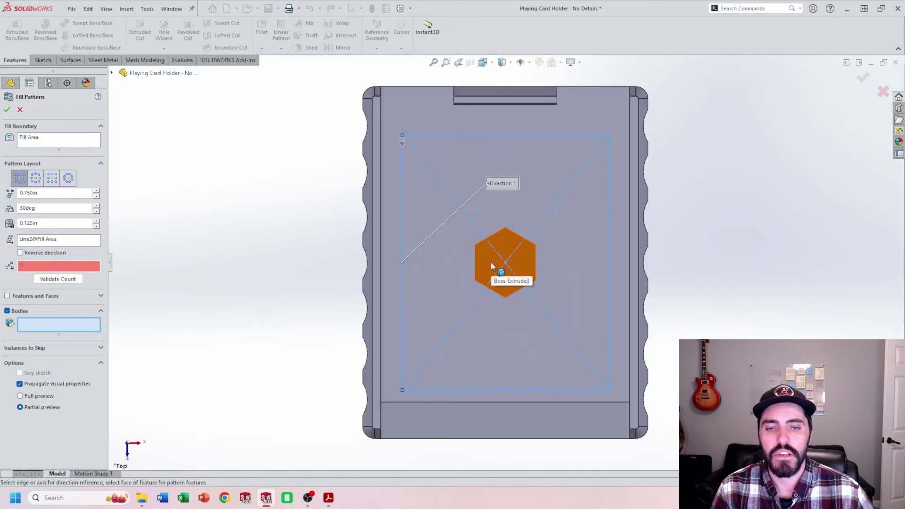
left_click(491, 262)
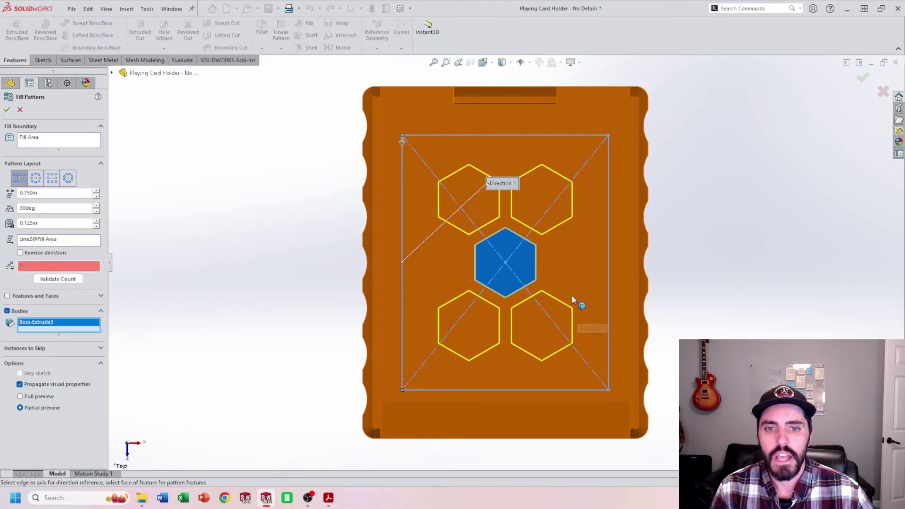
- Try a fill pattern margin of -1.175 in to extend the hexagons past the Fill Area boundary
middle_click_drag(572, 299, 565, 279)
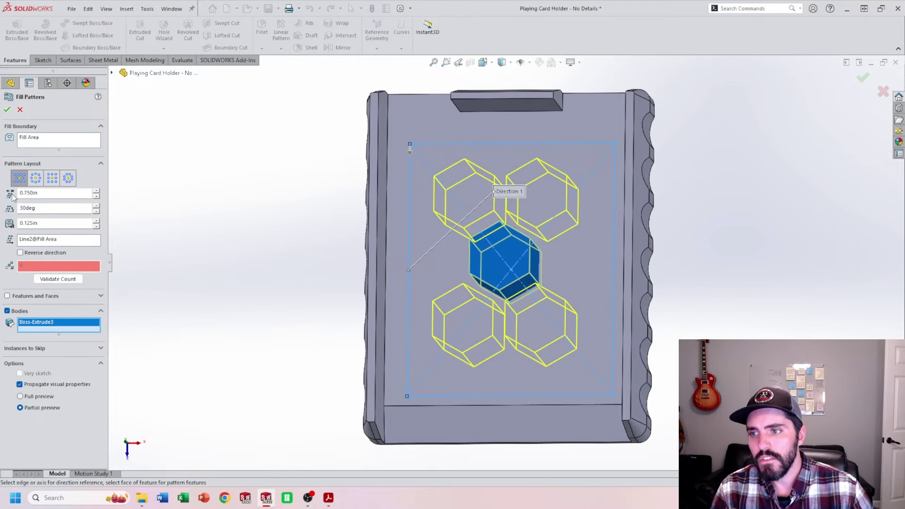
middle_click_drag(546, 303, 497, 266)
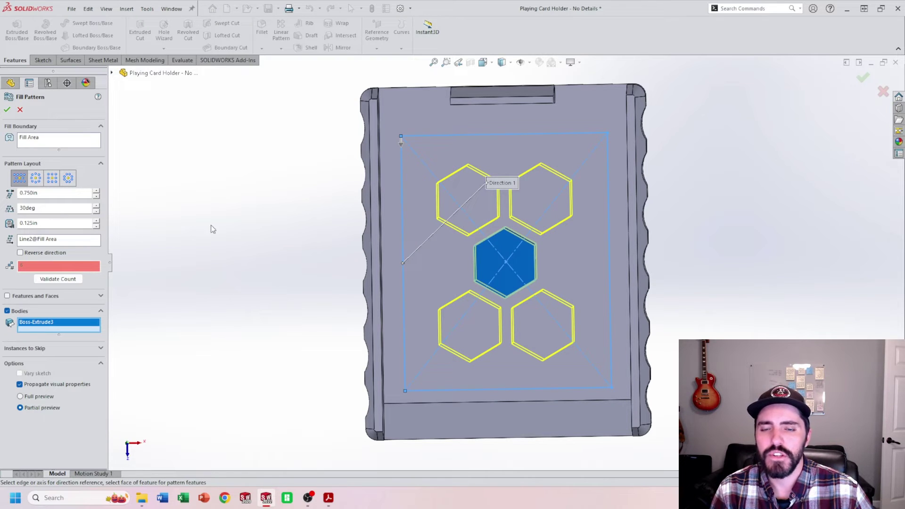
left_click(97, 227)
left_click(97, 226)
left_click(97, 227)
left_click(97, 227)
left_click(96, 227)
left_click(97, 227)
left_click(97, 227)
left_click(96, 227)
left_click(96, 226)
left_click(97, 227)
left_click(97, 227)
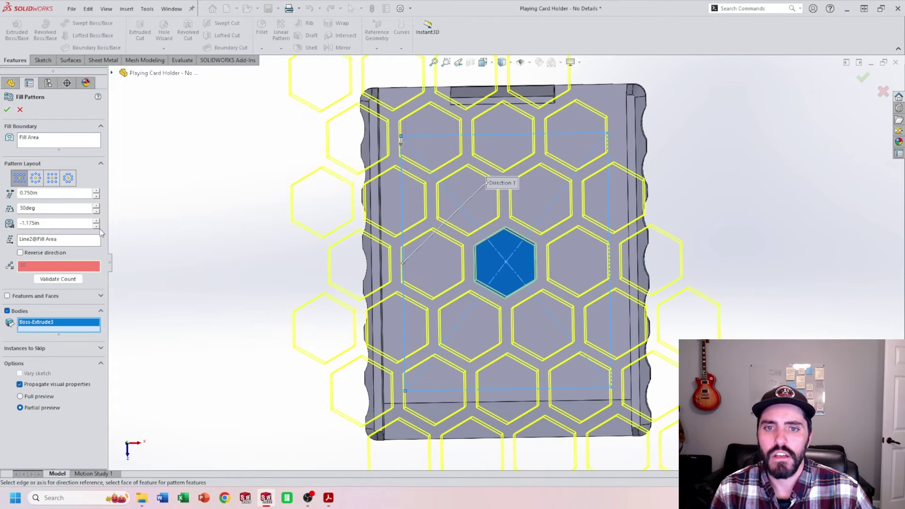
scroll(530, 273, "up", 3)
middle_click_drag(541, 259, 520, 278)
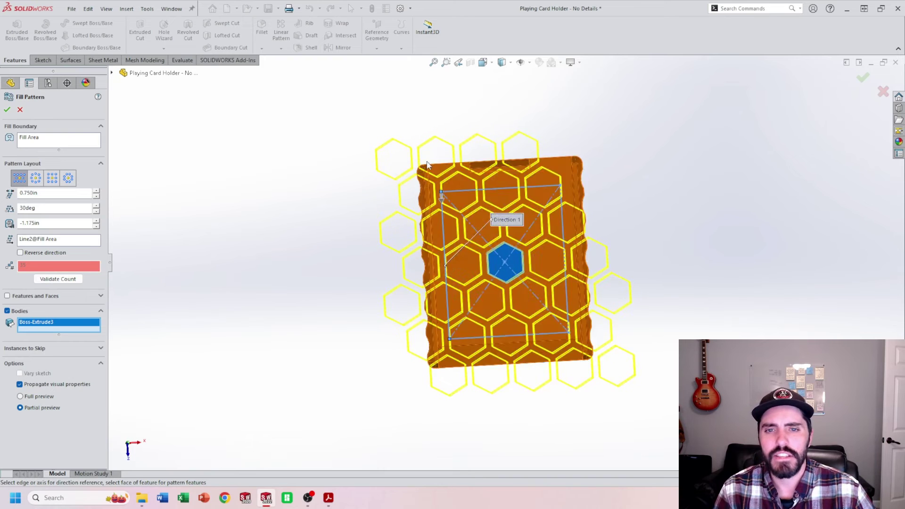
scroll(520, 280, "up", 2)
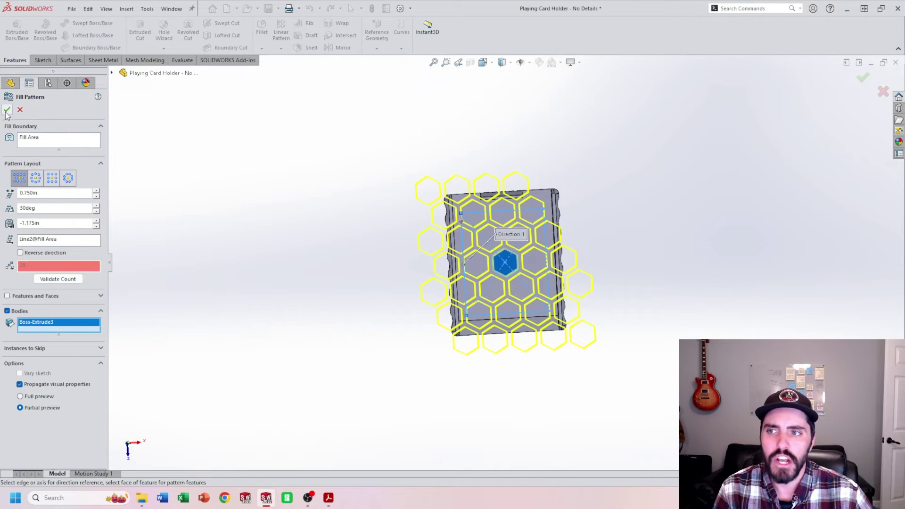
- Set the fill pattern's margin to 0.125 in and accept the pattern of hexagon bodies
double_click(29, 223)
type(".125")
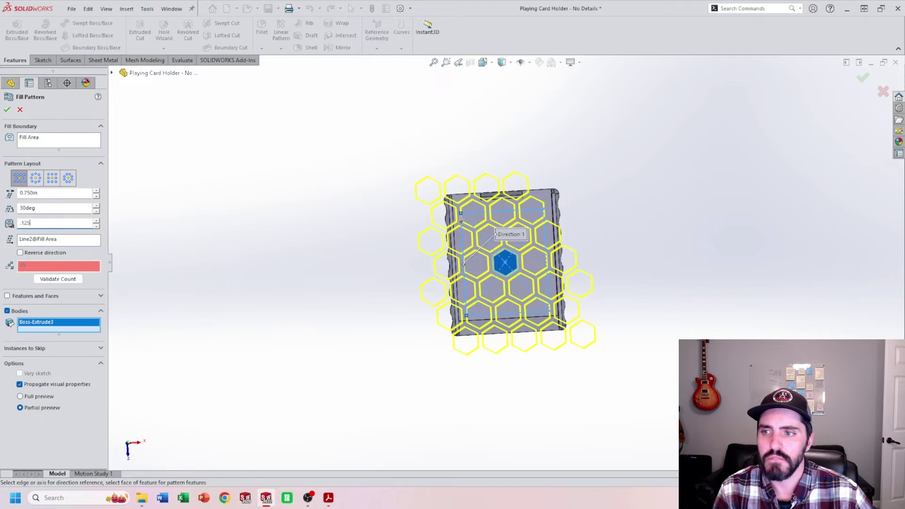
key("Return")
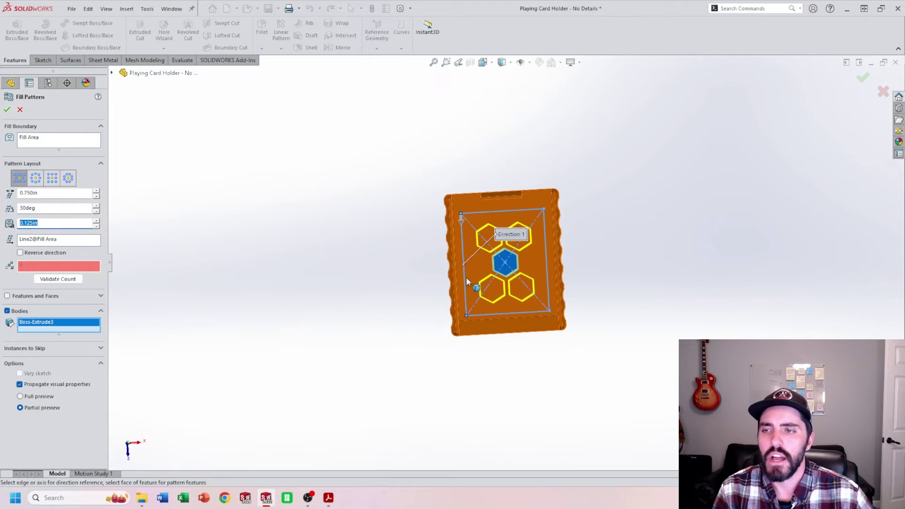
left_click(7, 109)
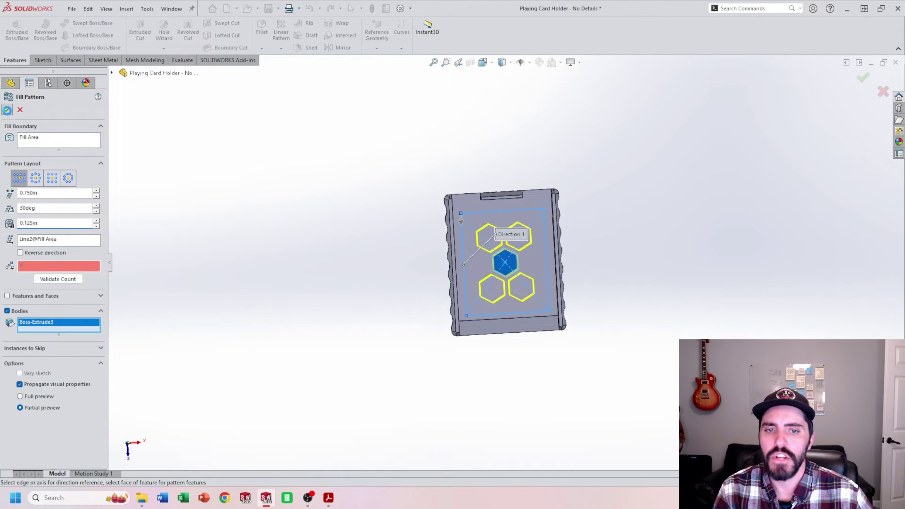
left_click(400, 294)
middle_click_drag(477, 274, 475, 259)
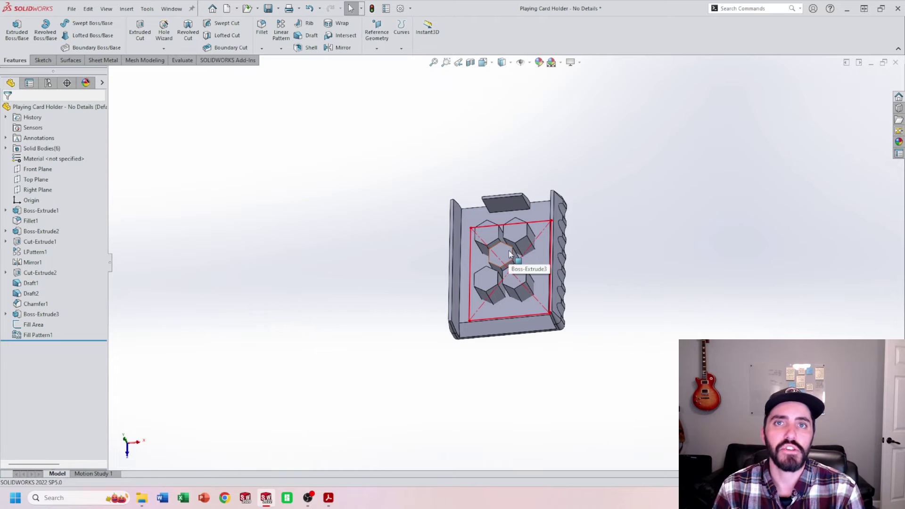
middle_click_drag(427, 236, 443, 188)
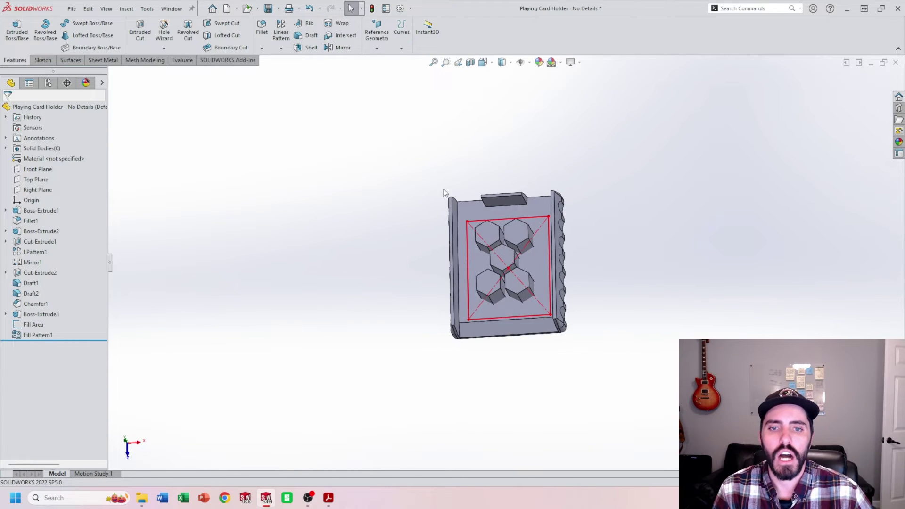
left_click(469, 252)
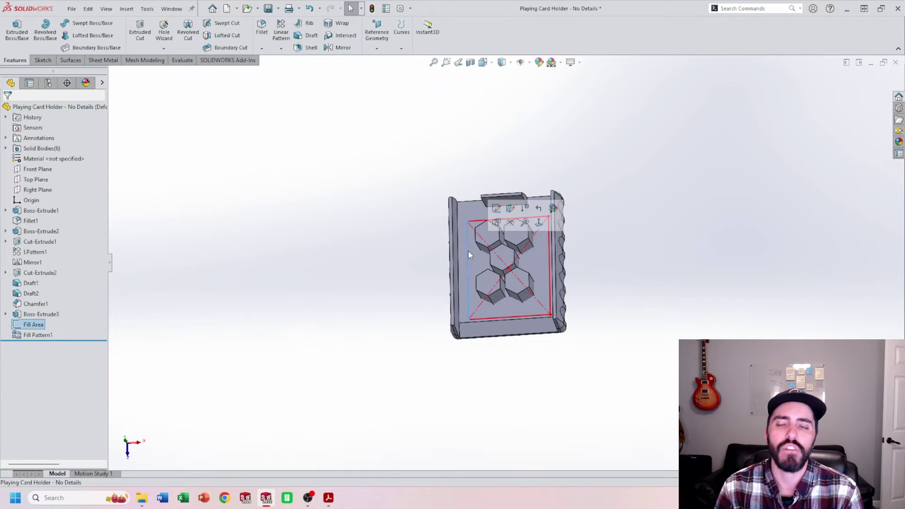
left_click(391, 250)
right_click(391, 250)
key("f")
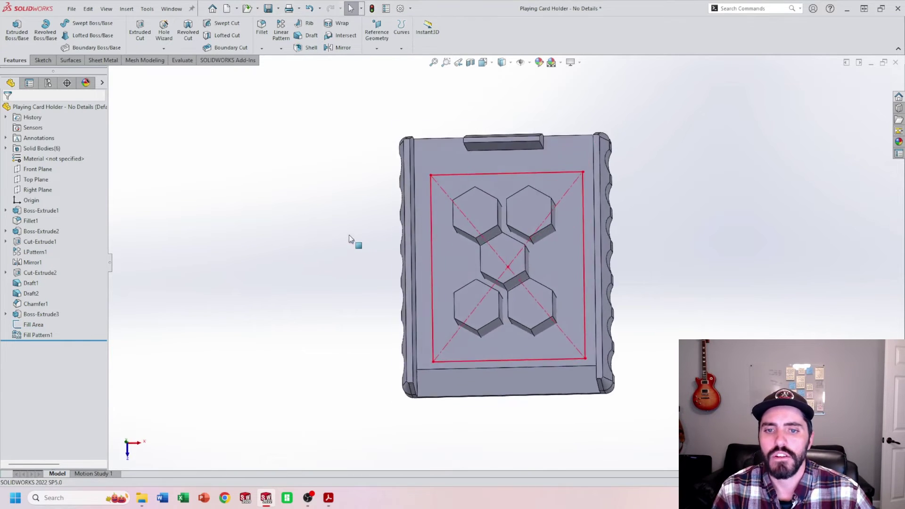
- Create a sketch on the Top Plane containing the Fill Area rectangle offset outward by 1 in
left_click(35, 179)
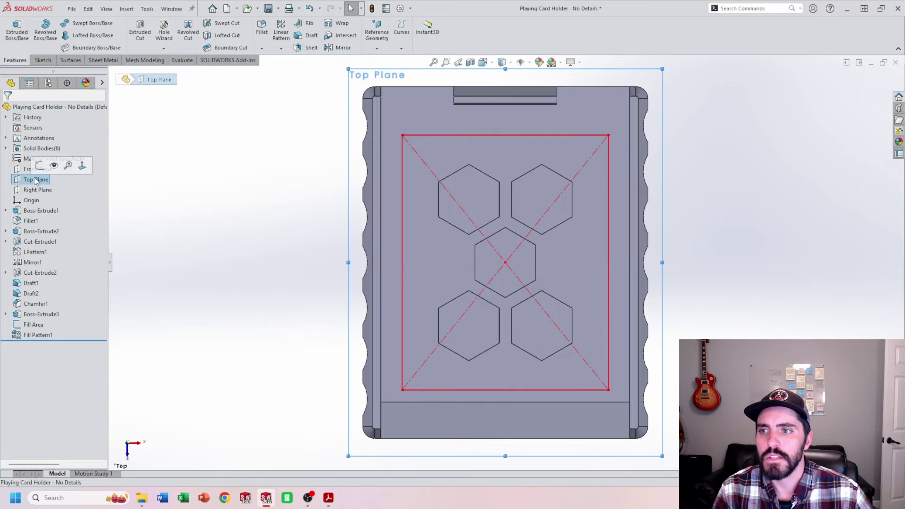
left_click(39, 166)
left_click(276, 211)
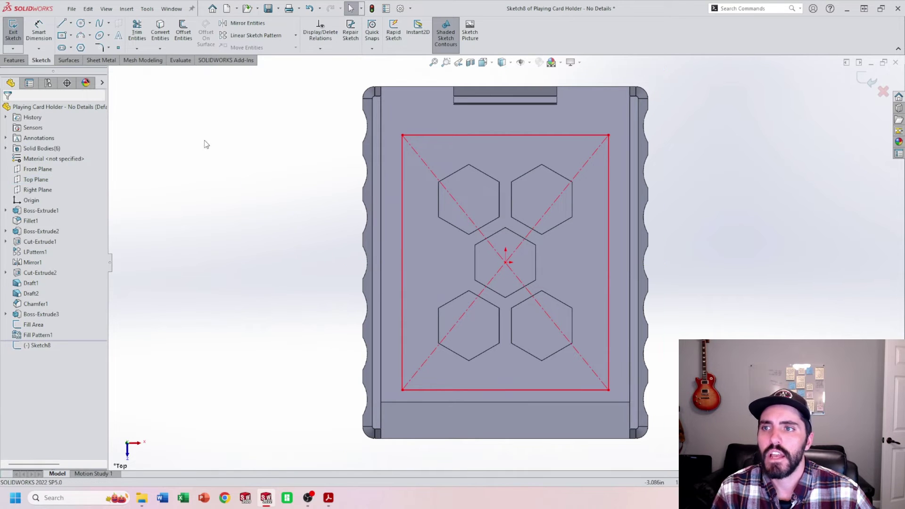
left_click(33, 324)
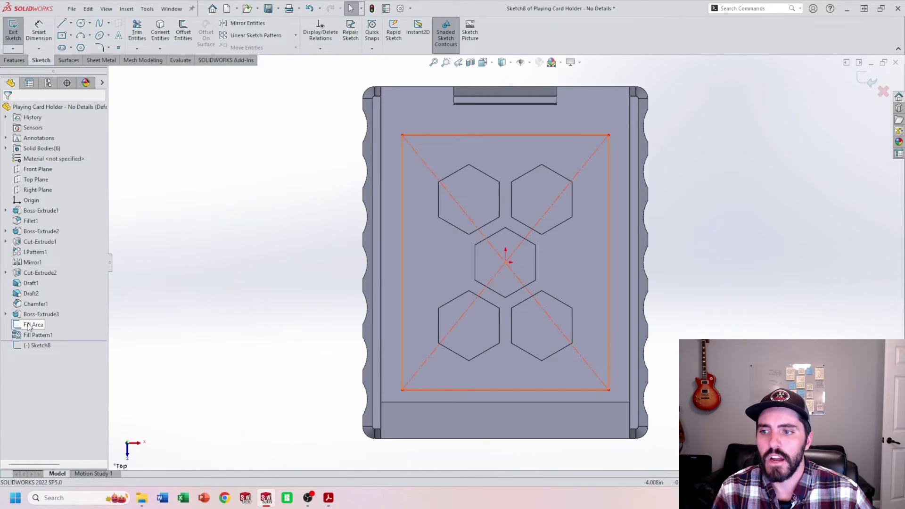
left_click(185, 34)
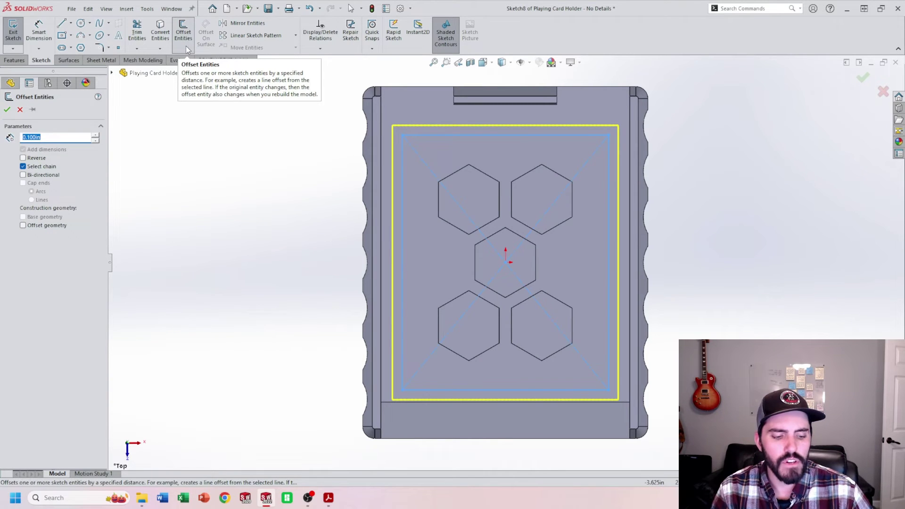
type("1")
key("Return")
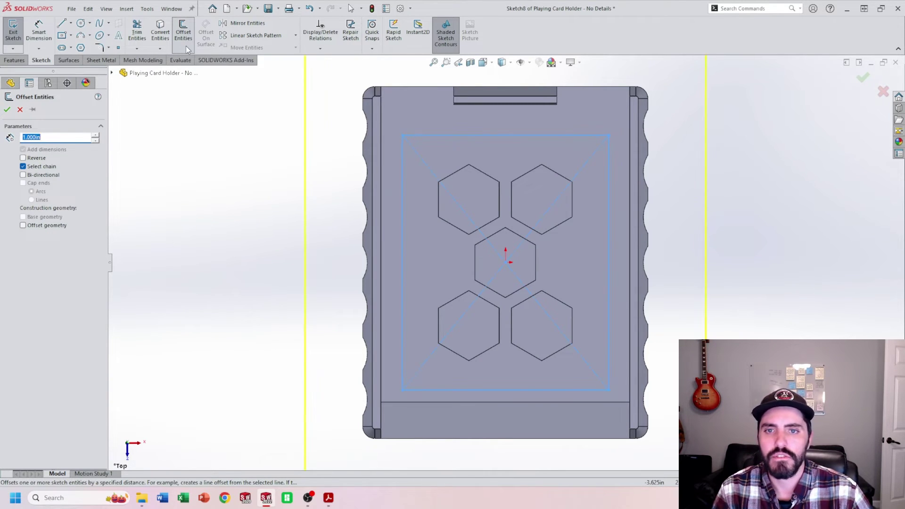
scroll(516, 236, "up", 3)
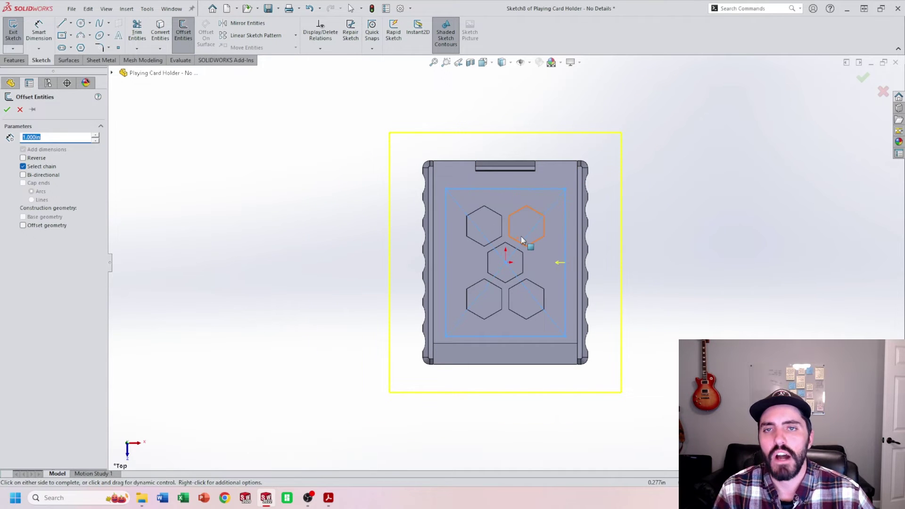
left_click(7, 109)
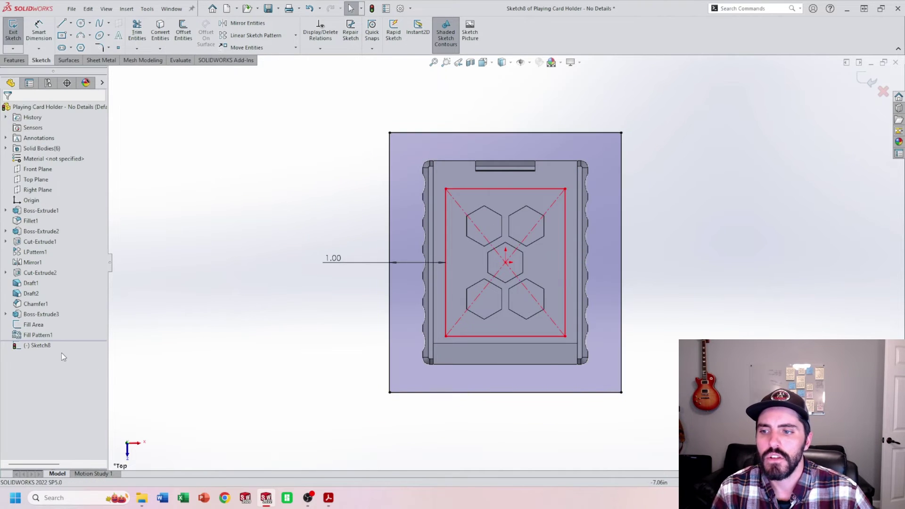
left_click(10, 37)
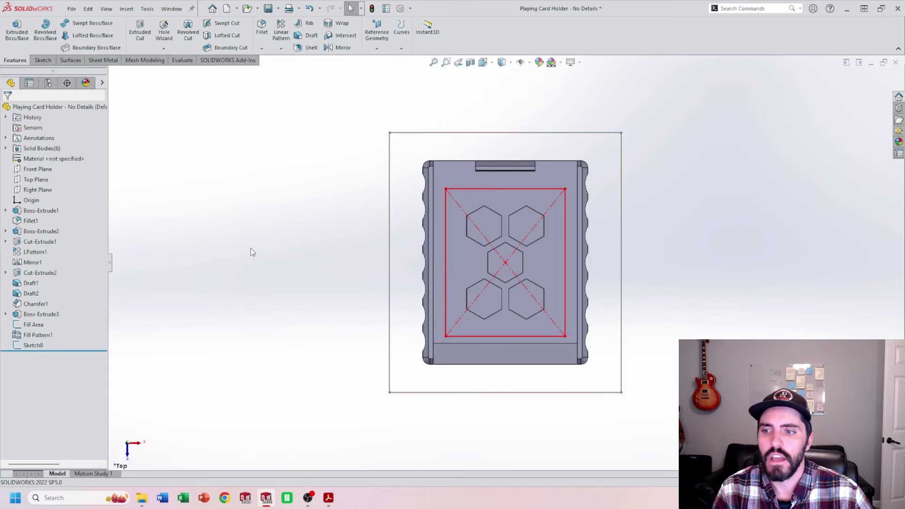
- Rename the offset sketch as Fill Offset and reorder it before the fill pattern feature
left_click(36, 347)
left_click(36, 346)
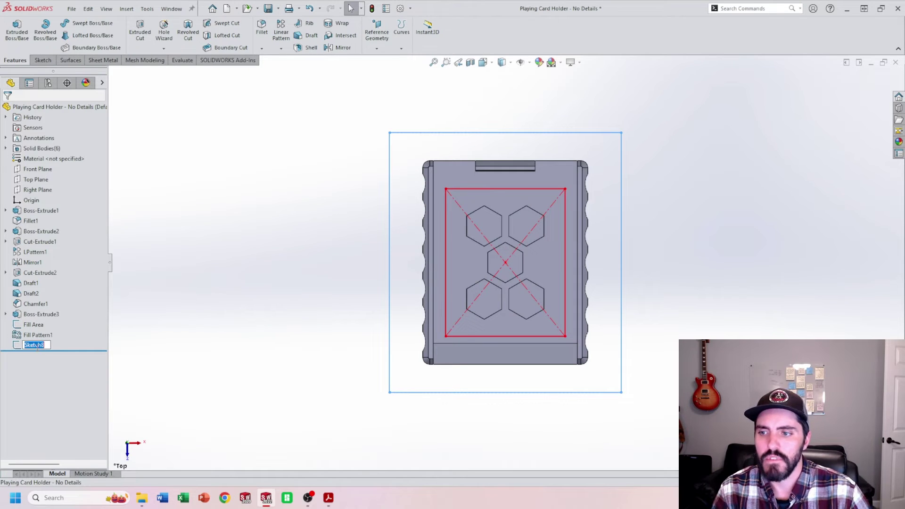
type("Fill Offset")
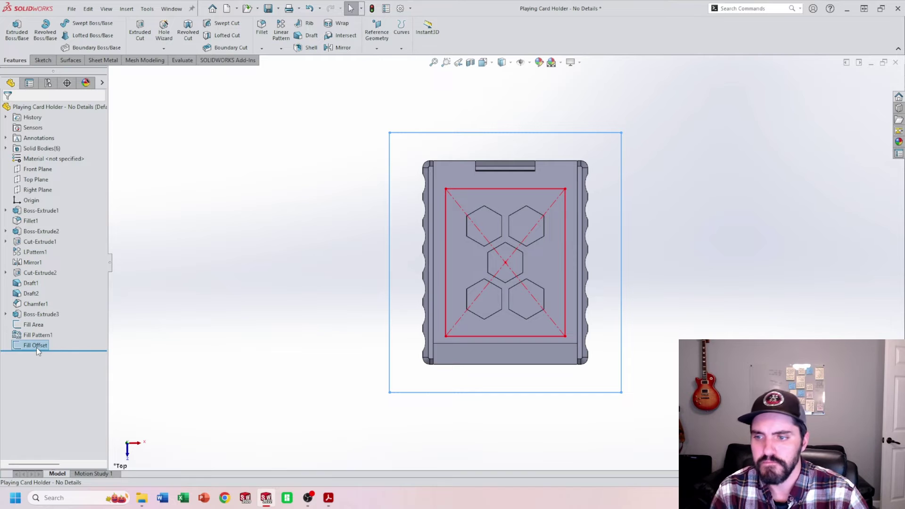
key("Return")
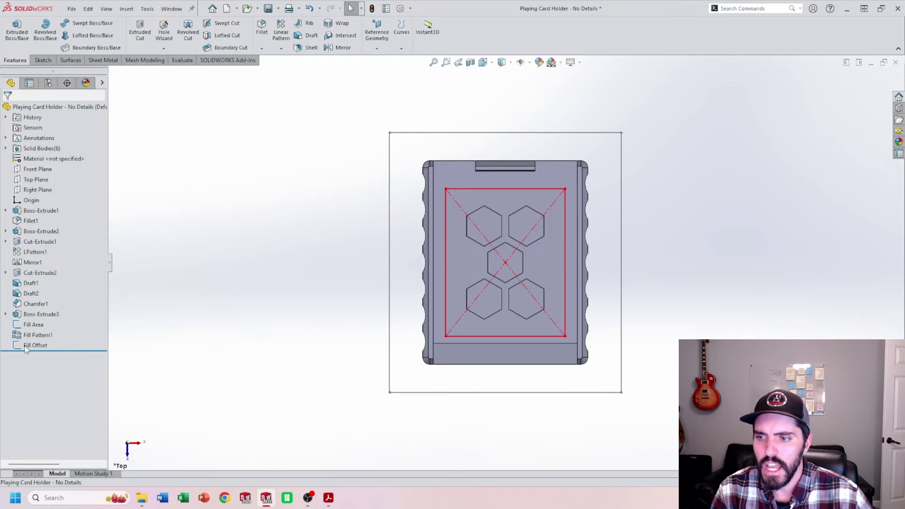
left_click(37, 347)
left_click_drag(36, 346, 40, 326)
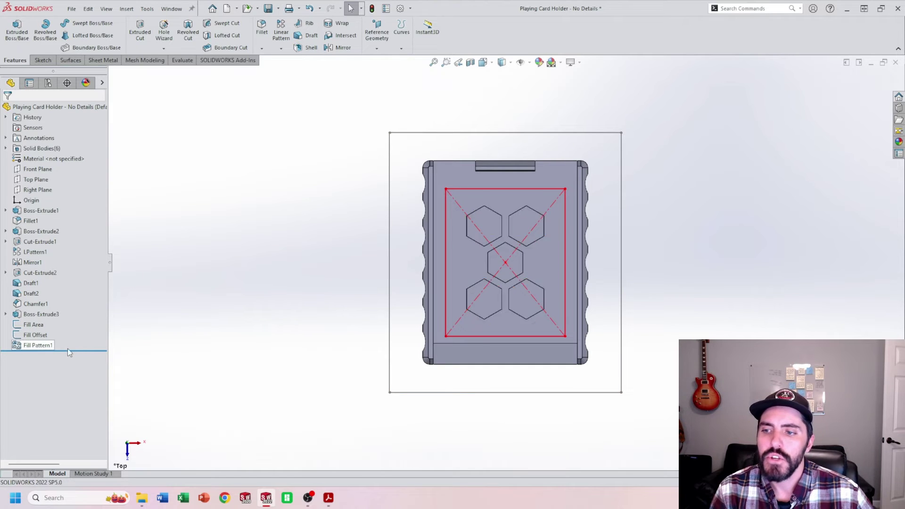
- Edit the fill pattern, replacing the Fill Area sketch with the Fill Offset sketch as its boundary, and accept it
left_click(40, 347)
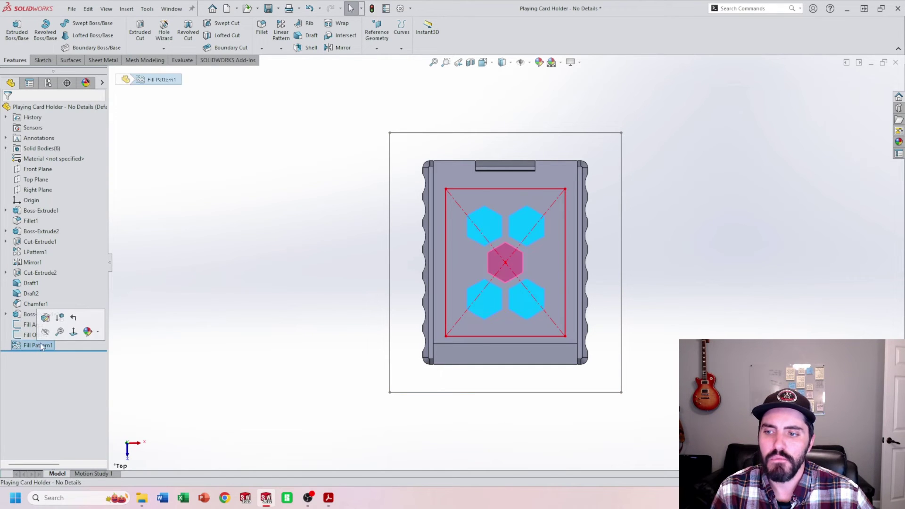
left_click(45, 317)
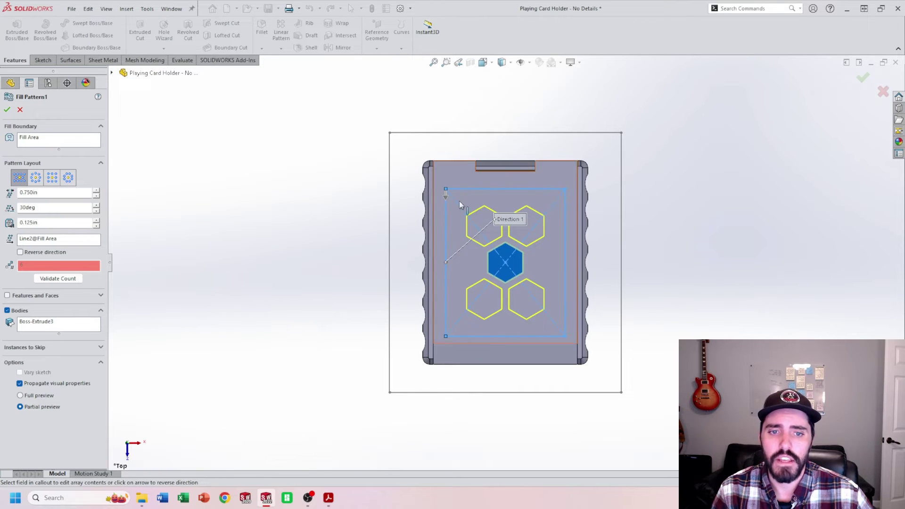
left_click(31, 143)
right_click(31, 142)
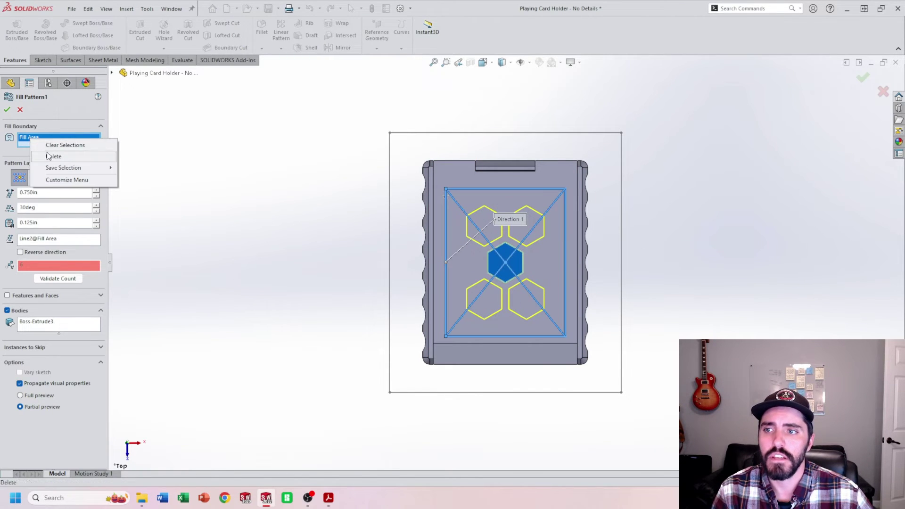
left_click(47, 154)
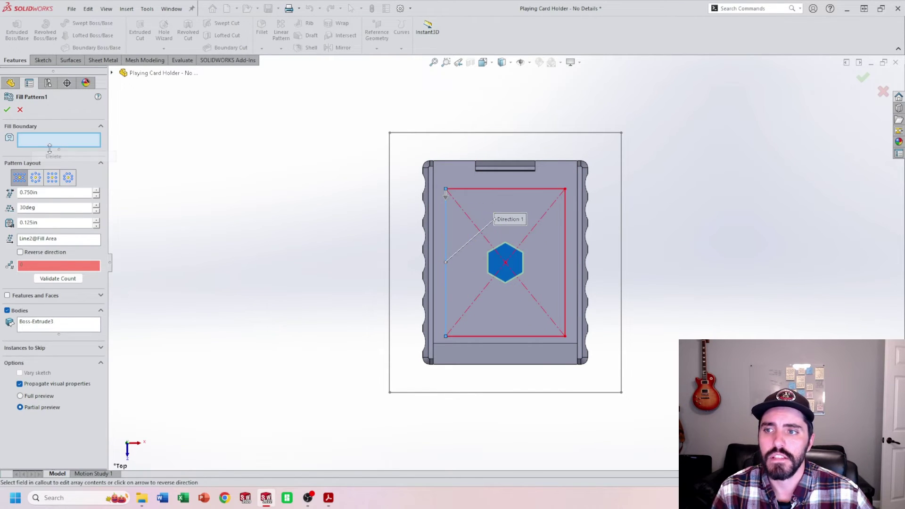
left_click(389, 189)
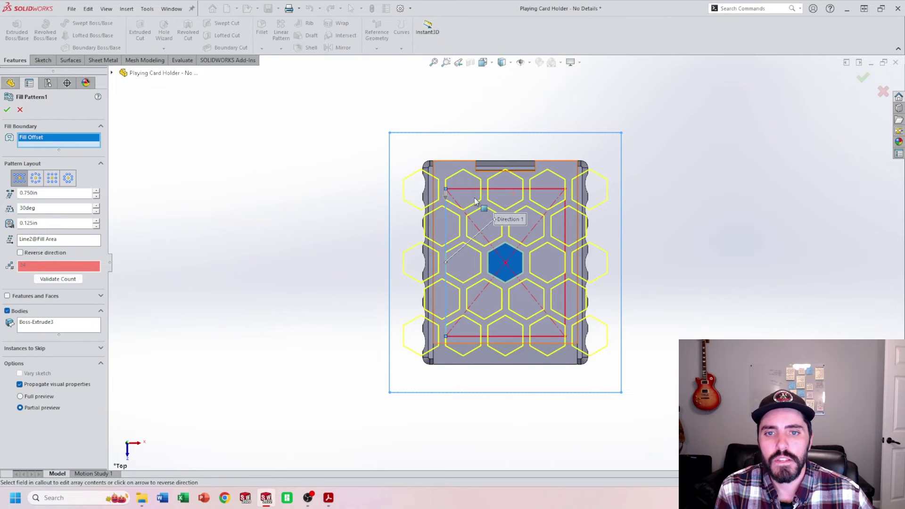
scroll(443, 217, "down", 2)
scroll(439, 212, "down", 1)
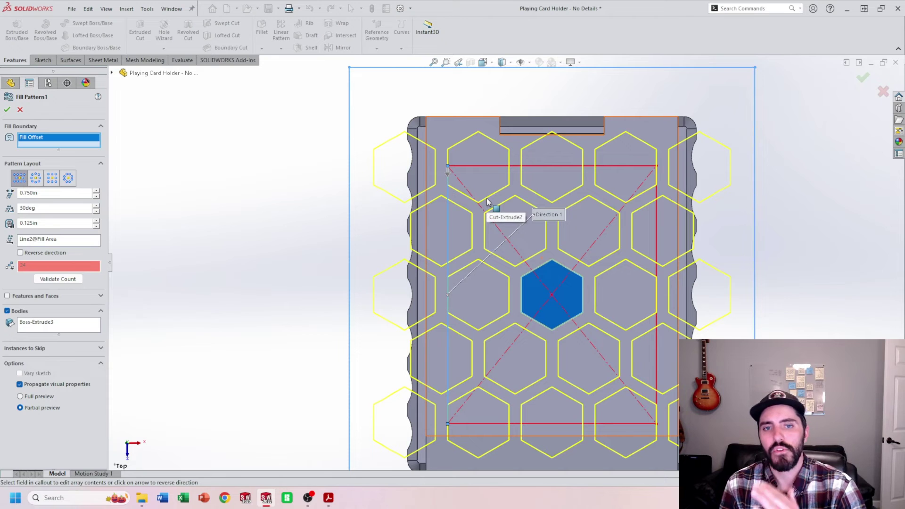
scroll(487, 202, "up", 3)
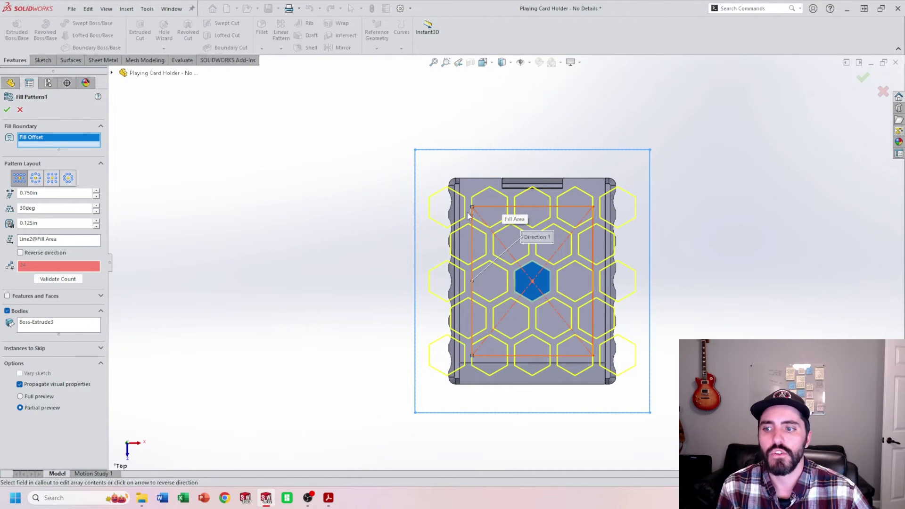
left_click(7, 110)
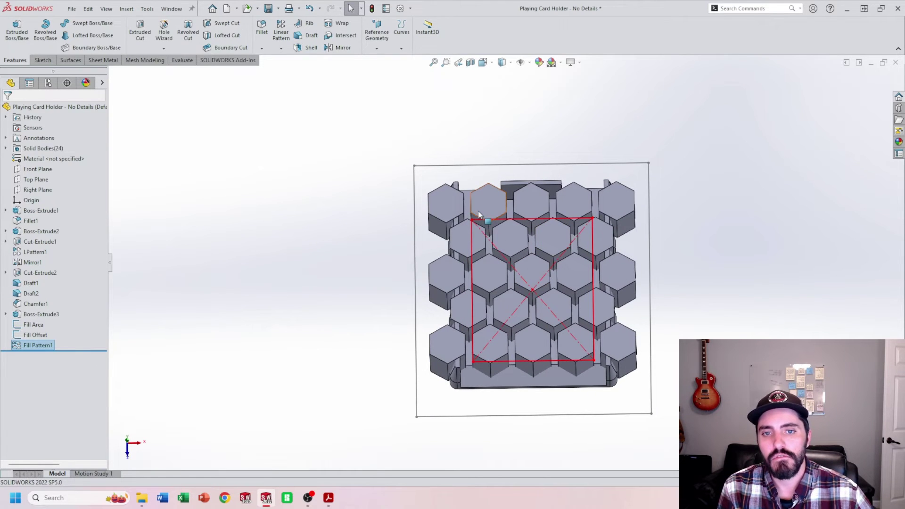
- Examine the patterned hexagon bodies and select the holder's floor face to view the area between them
middle_click_drag(497, 264, 448, 297)
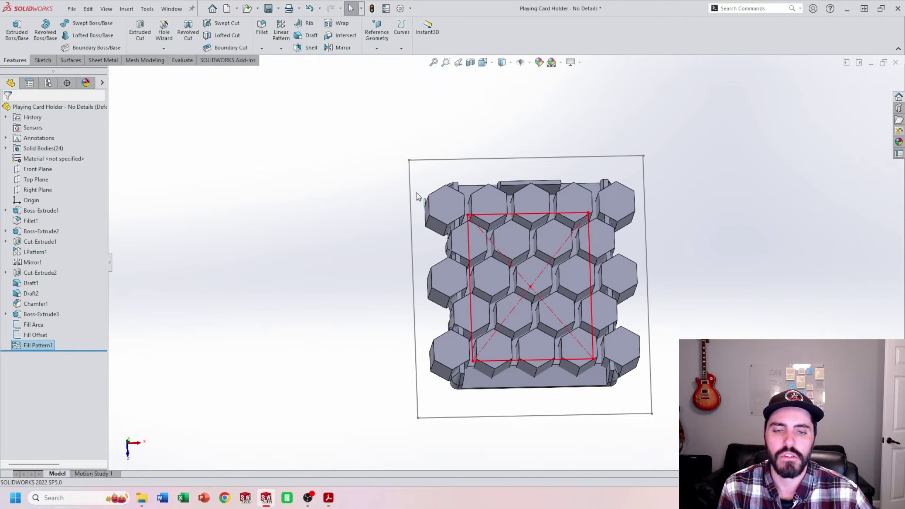
left_click(380, 273)
middle_click_drag(380, 273, 425, 264)
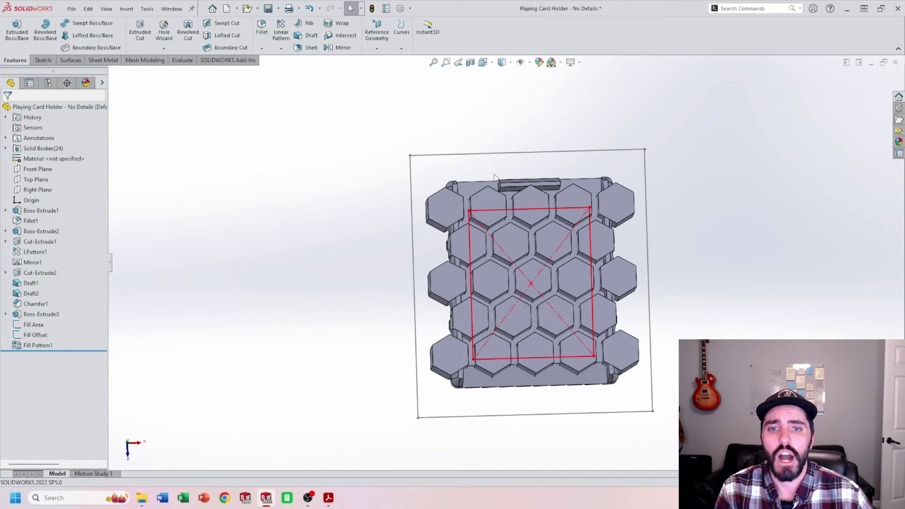
left_click(473, 190)
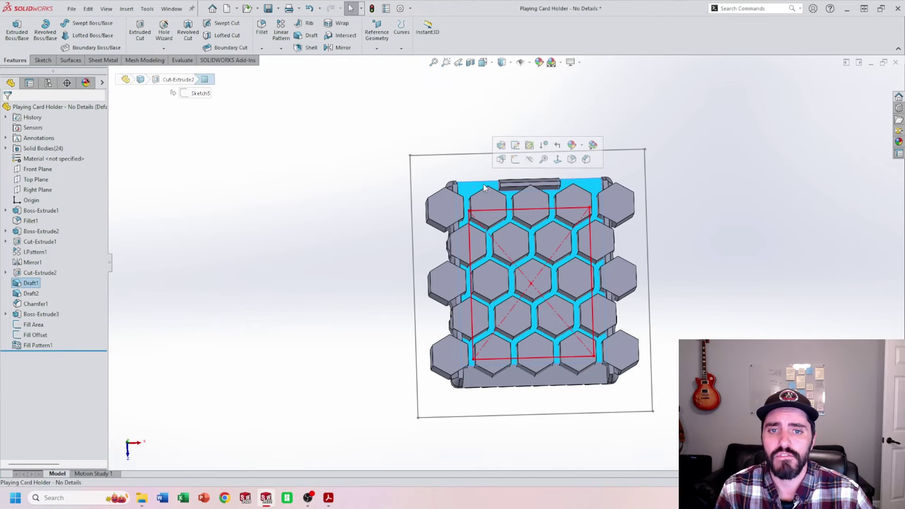
- Hide the card holder's main body so that only the patterned hexagon bodies remain displayed
left_click(526, 160)
key("space")
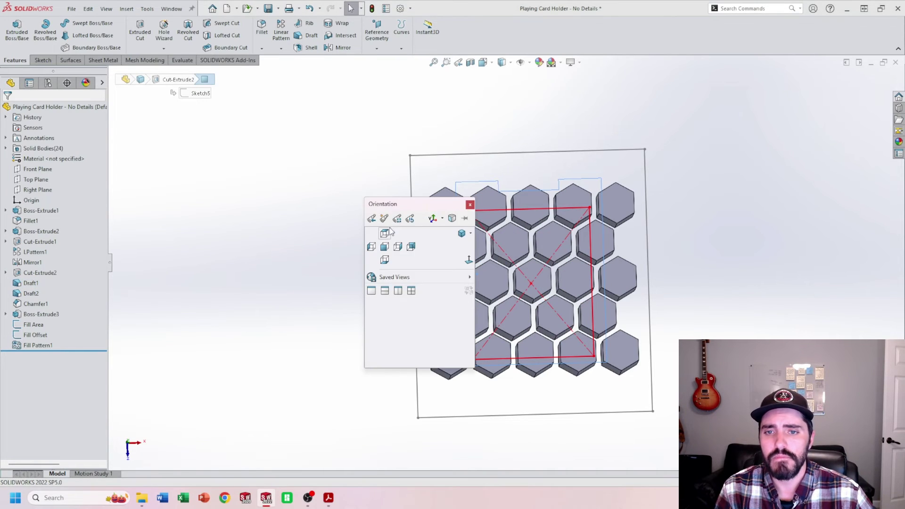
left_click(386, 230)
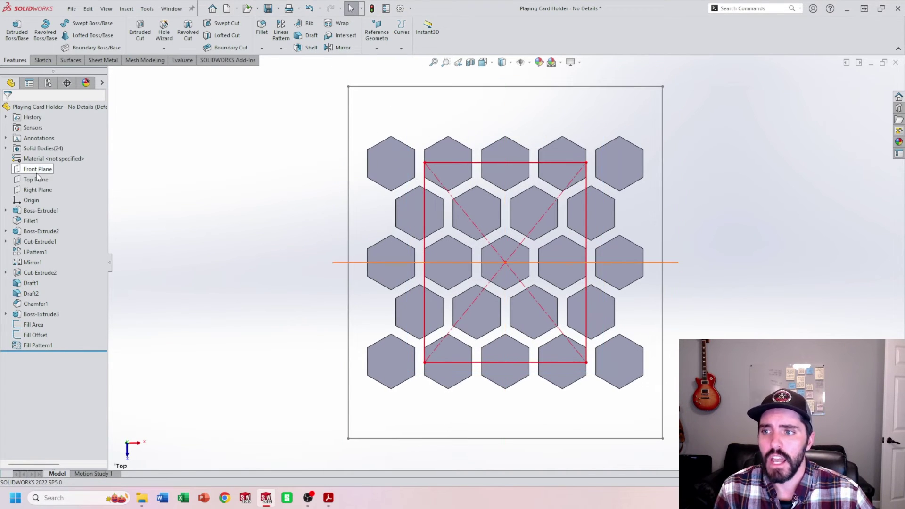
- Start a sketch on the Top Plane and convert the Fill Area rectangle into it
left_click(39, 169)
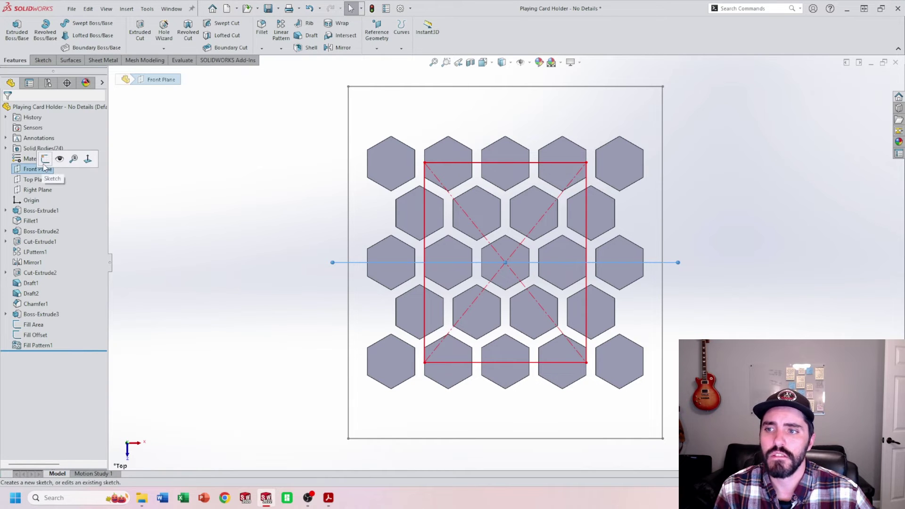
left_click(33, 179)
left_click(45, 169)
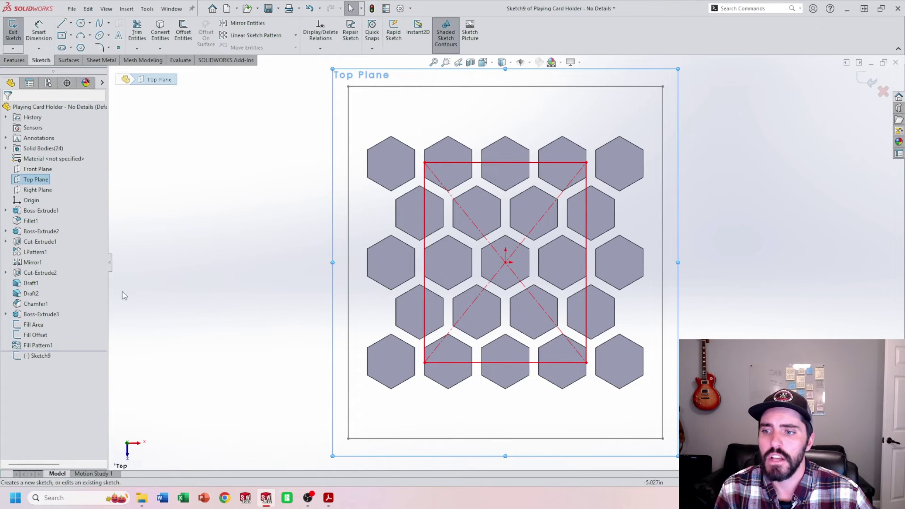
left_click(38, 325)
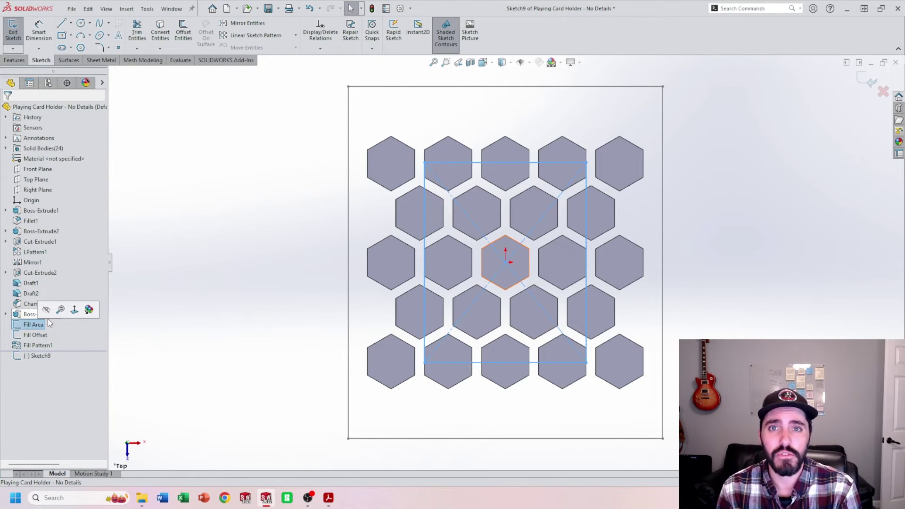
left_click(160, 33)
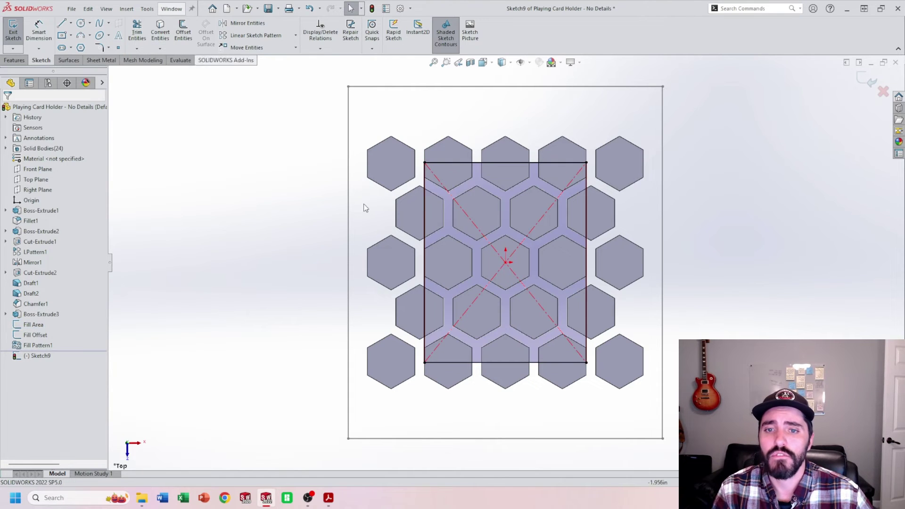
- Cut the hexagon bodies outside the converted rectangle Through All, using Flip side to cut and the reversed direction
left_click(15, 60)
left_click(140, 31)
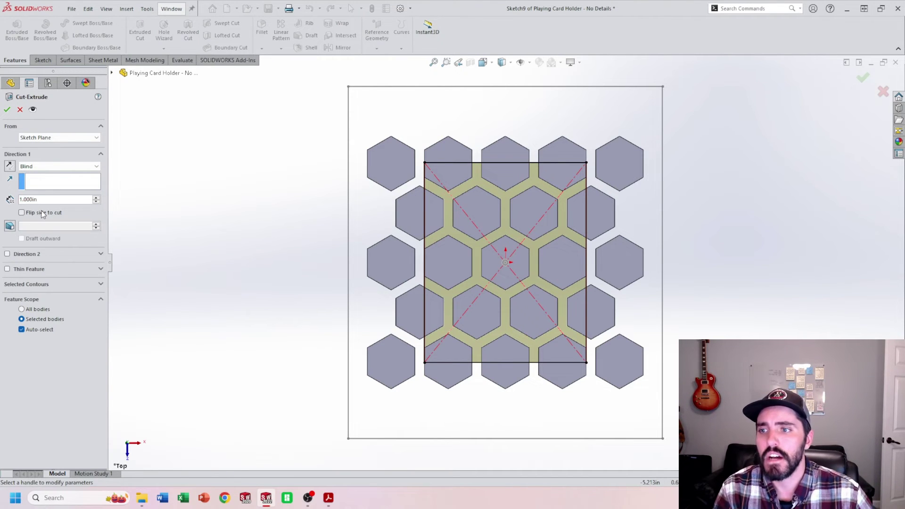
left_click(56, 166)
left_click(56, 181)
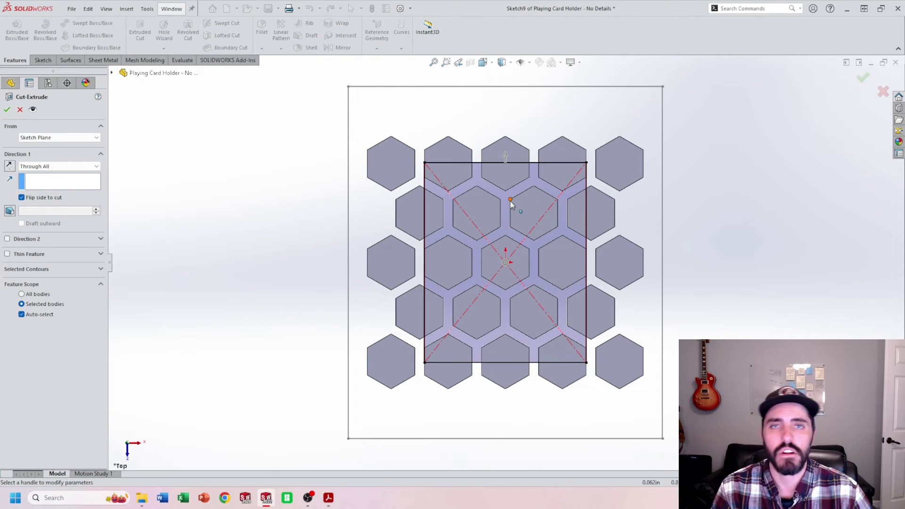
left_click(7, 111)
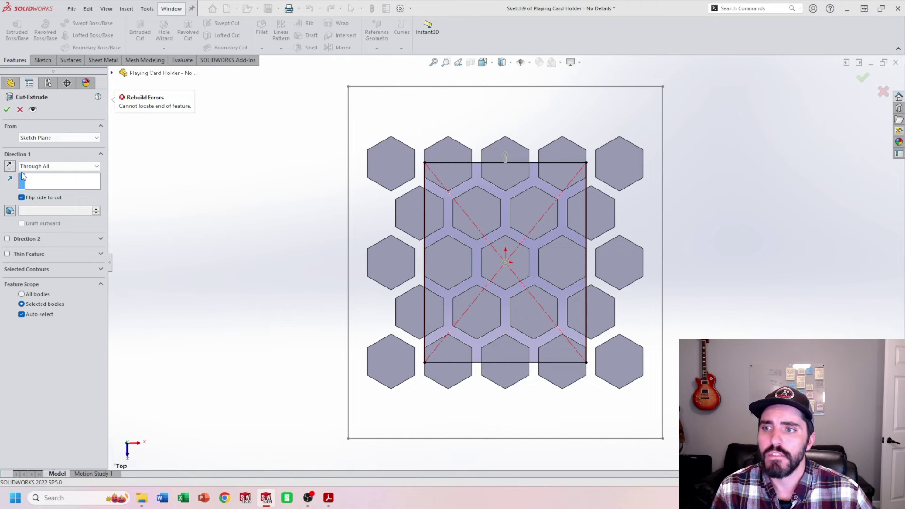
left_click(9, 166)
middle_click_drag(426, 216, 387, 193)
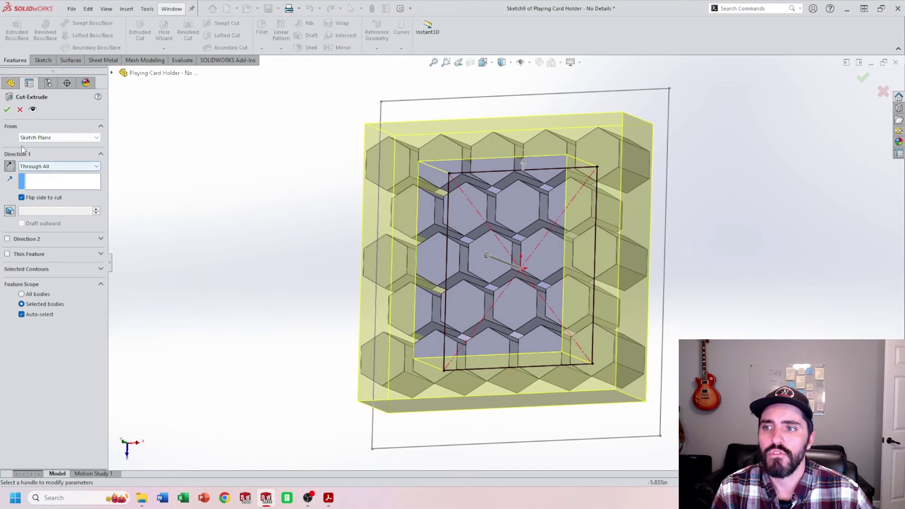
left_click(7, 110)
- Examine the trimmed hexagon bodies, especially the partial ones along the rectangle's upper edge
middle_click_drag(304, 262, 478, 266)
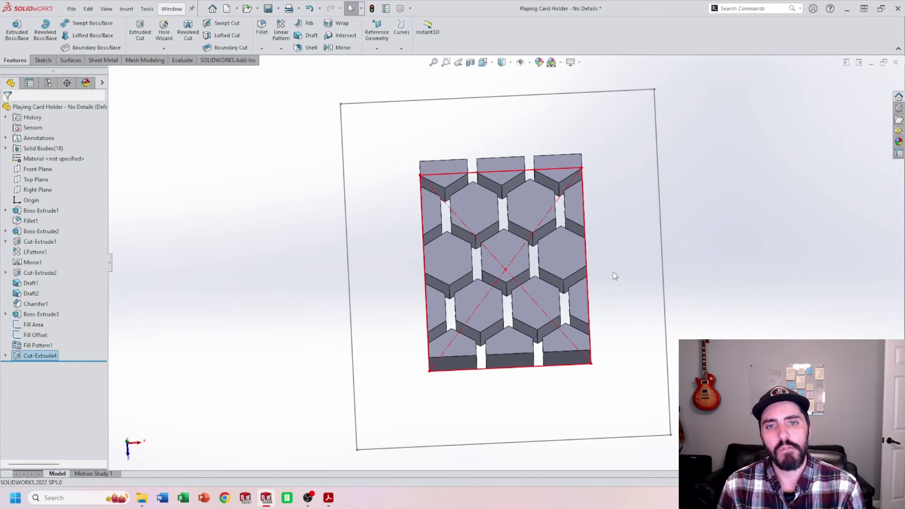
middle_click_drag(462, 252, 433, 212)
left_click(432, 215)
left_click(439, 182)
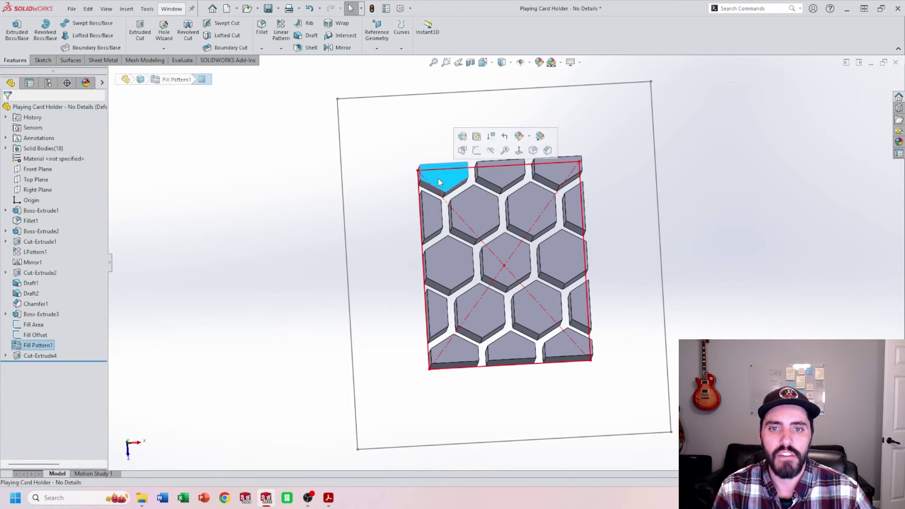
left_click(500, 174)
left_click(555, 170)
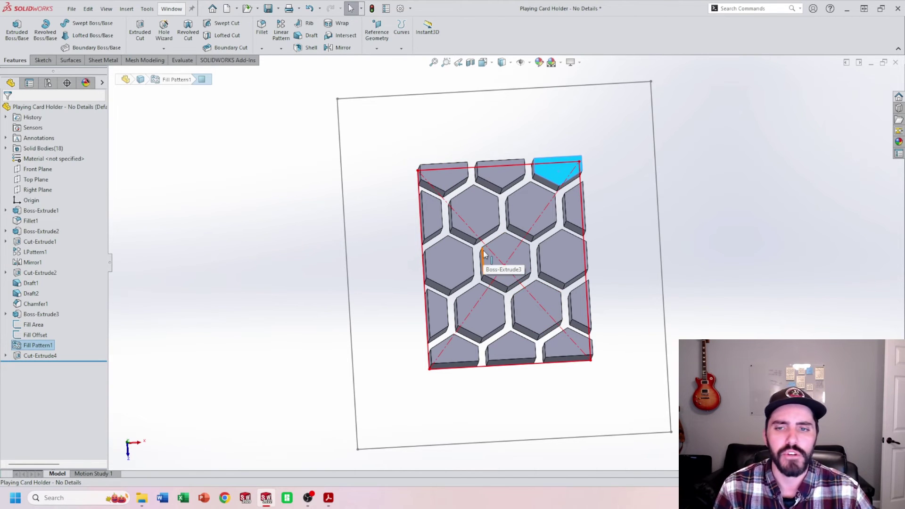
key("space")
key("Escape")
key("ctrl+5")
key("Escape")
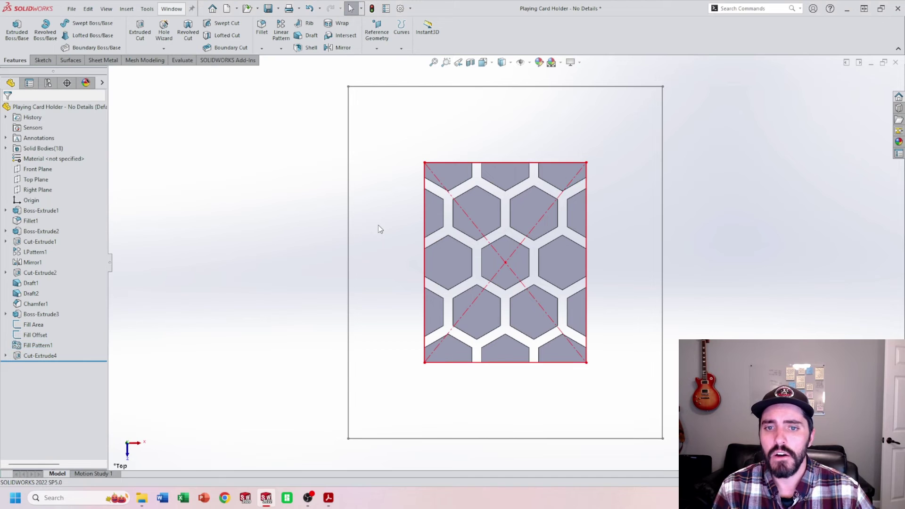
- Show the holder body again and subtract all hexagon bodies from it with a Combine feature
left_click(35, 231)
left_click(38, 223)
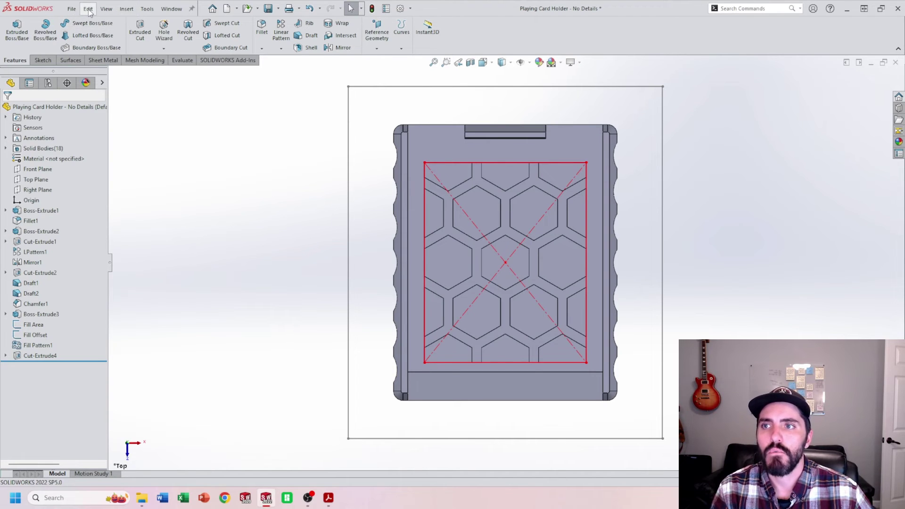
left_click(126, 11)
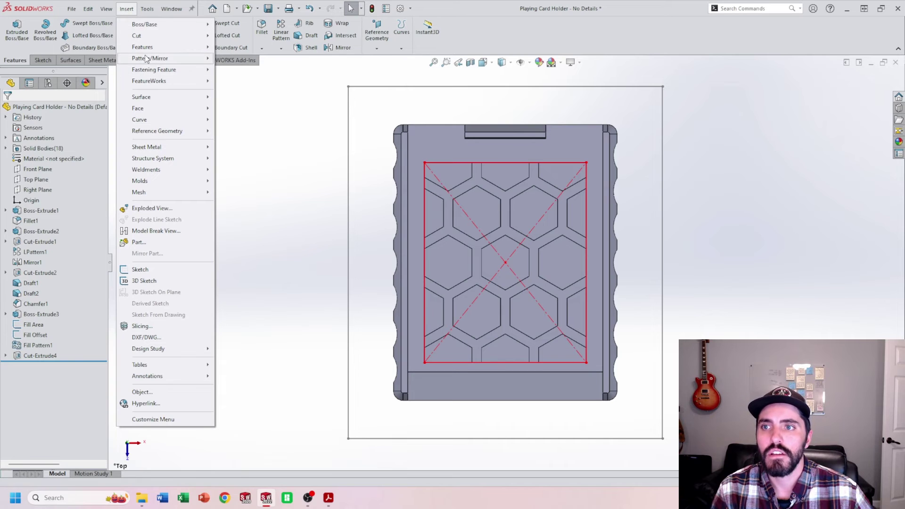
mouse_move(168, 48)
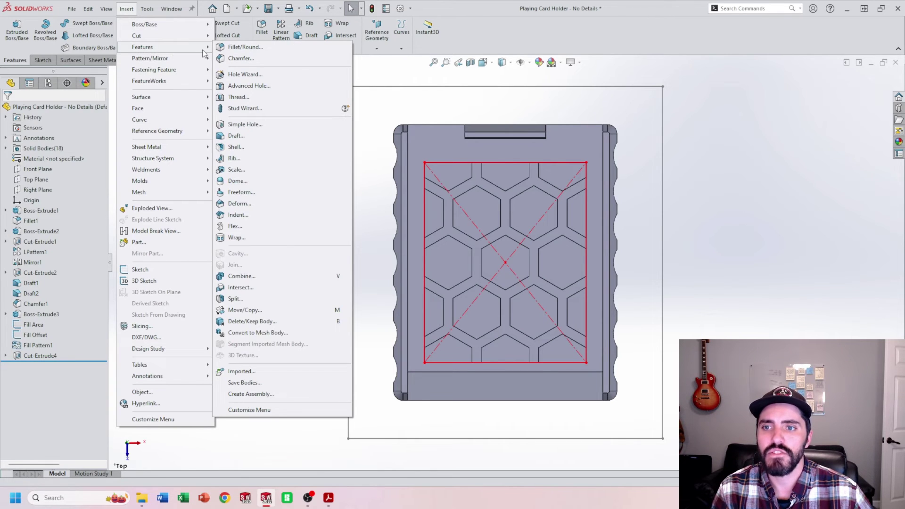
left_click(241, 278)
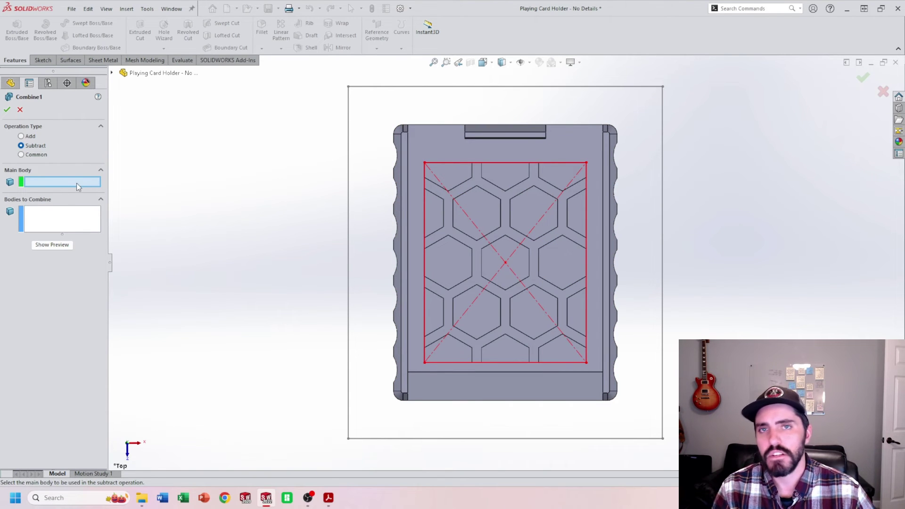
left_click(425, 145)
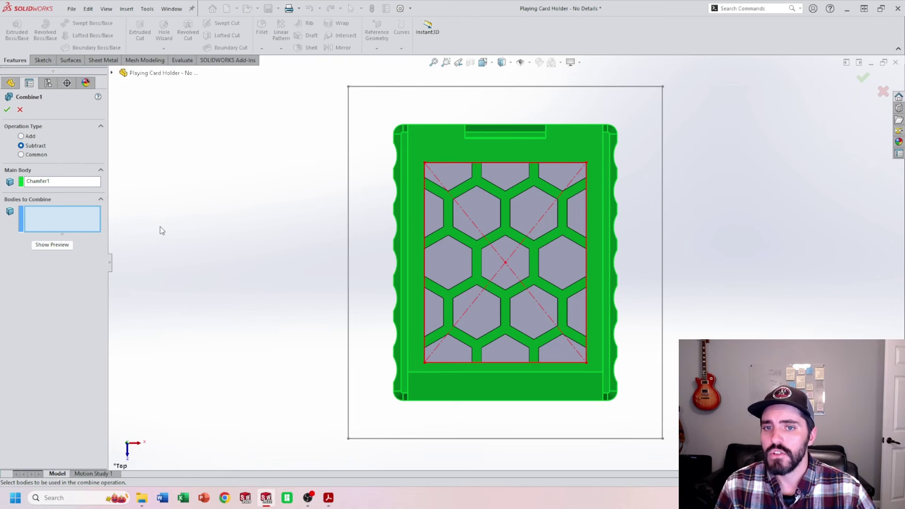
key("ctrl+a")
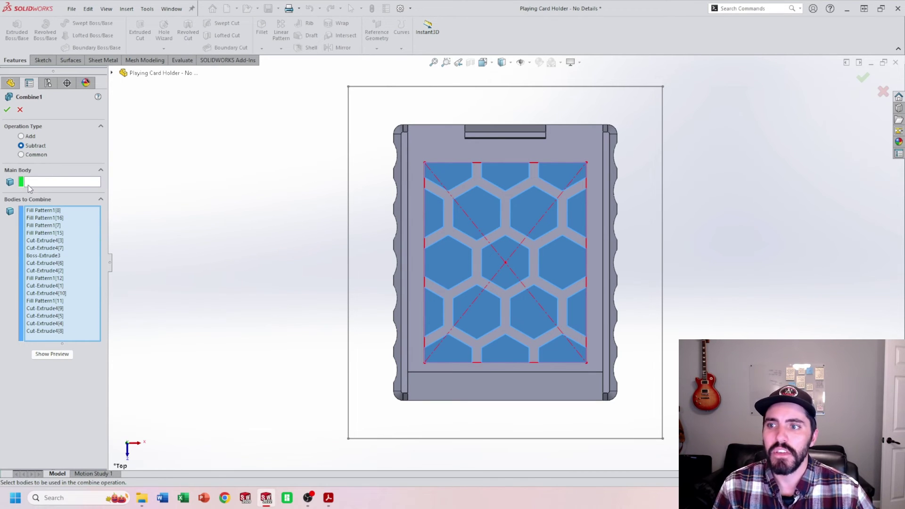
left_click(50, 183)
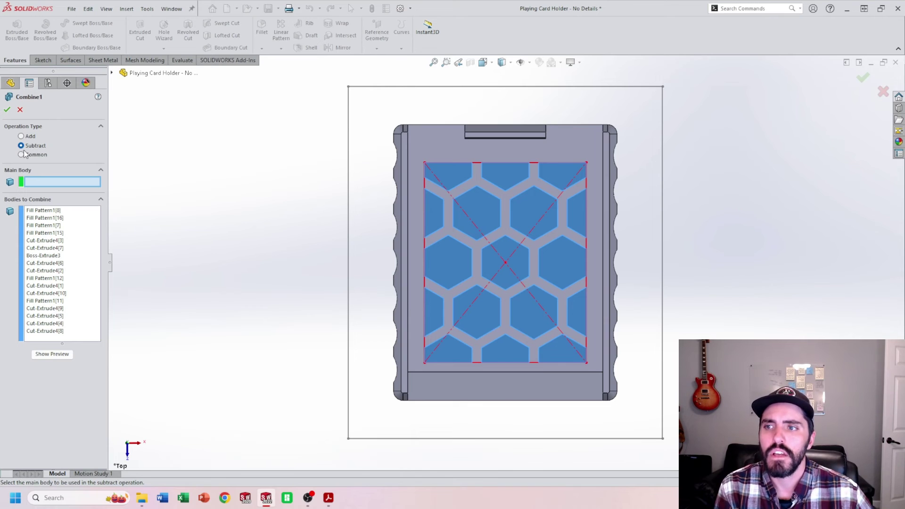
left_click(476, 298)
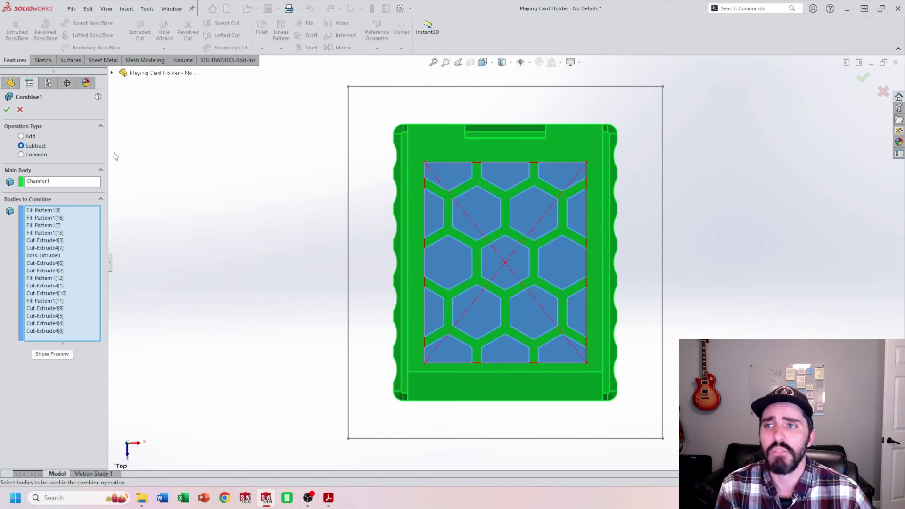
left_click(7, 110)
- Hide the Fill Area sketch around the hexagonal openings
middle_click_drag(292, 259, 548, 276)
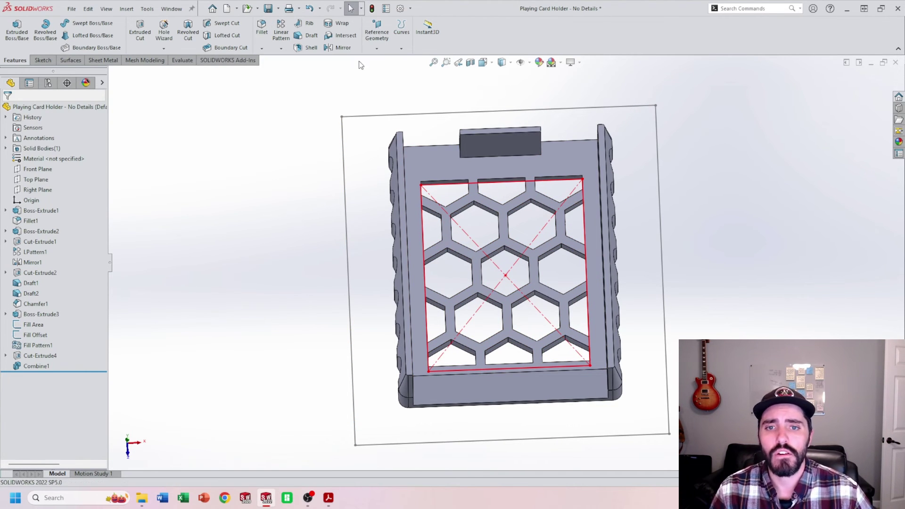
left_click(449, 188)
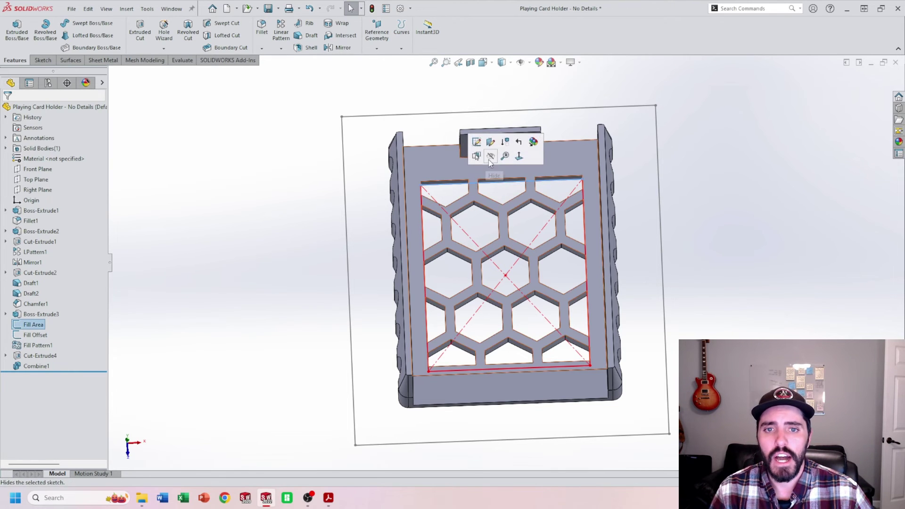
left_click(437, 198)
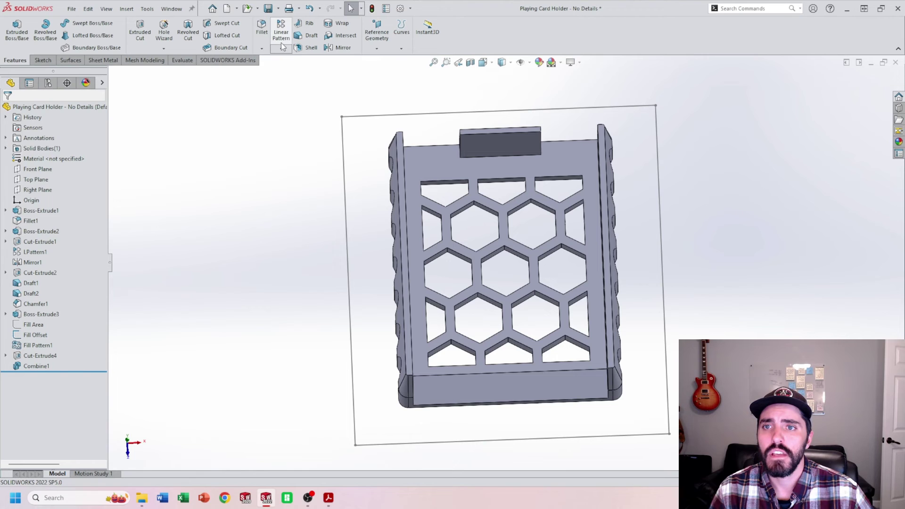
- Start a fillet, check the corner radius in the Playing Card Holder PDF drawing, and set the fillet radius to 0.075 in
left_click(261, 28)
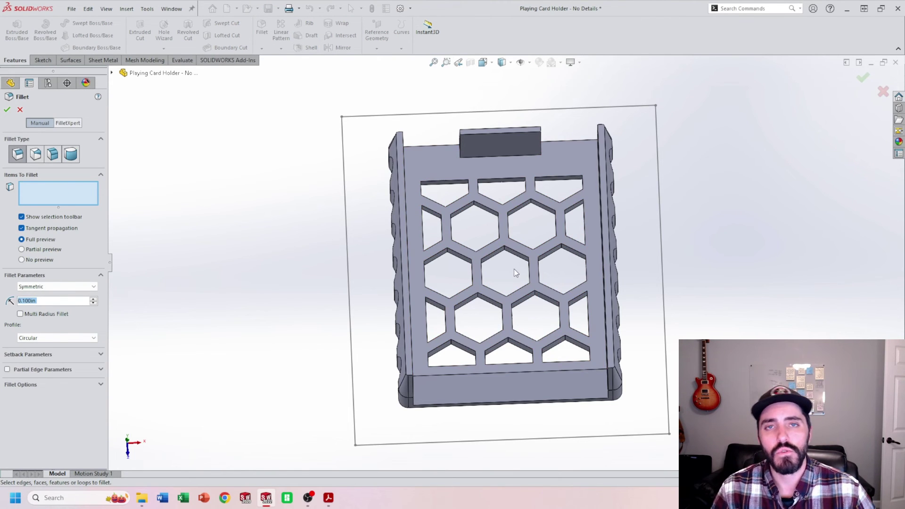
left_click(328, 498)
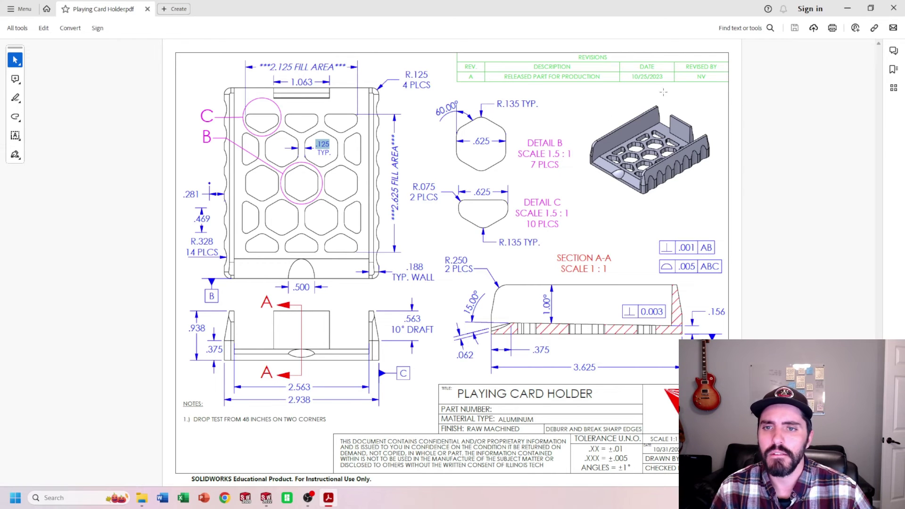
left_click(846, 8)
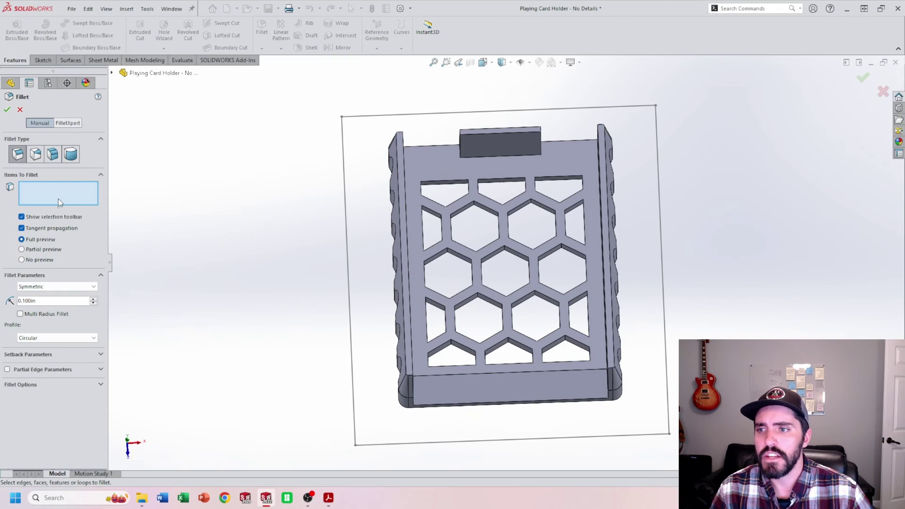
type(".075")
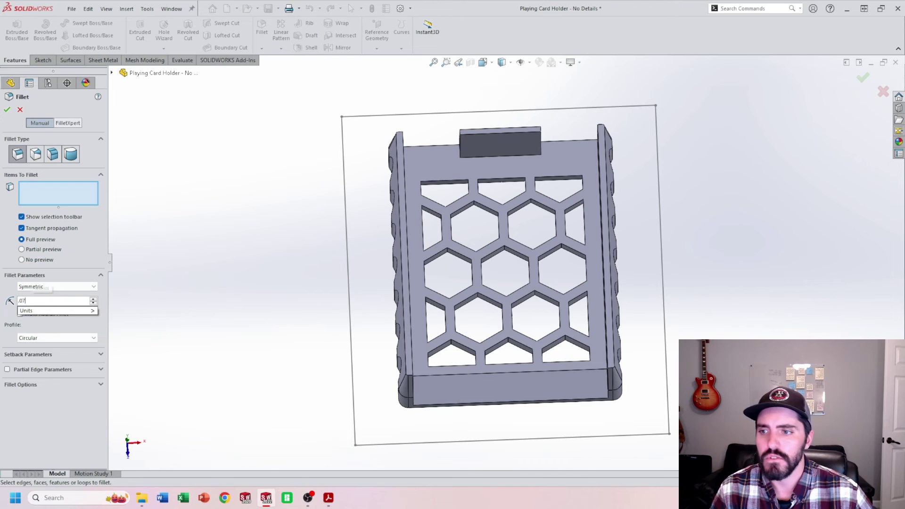
- Select the two square corner edges along the straight side of each of the three upper partial hexagon openings for the fillet
middle_click_drag(453, 222, 479, 216)
scroll(479, 216, "down", 5)
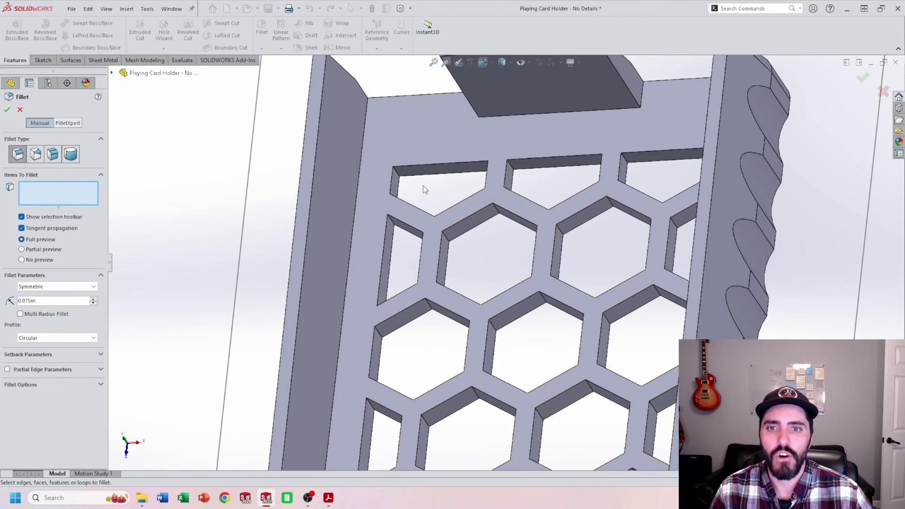
left_click(398, 176)
middle_click_drag(490, 179, 473, 170)
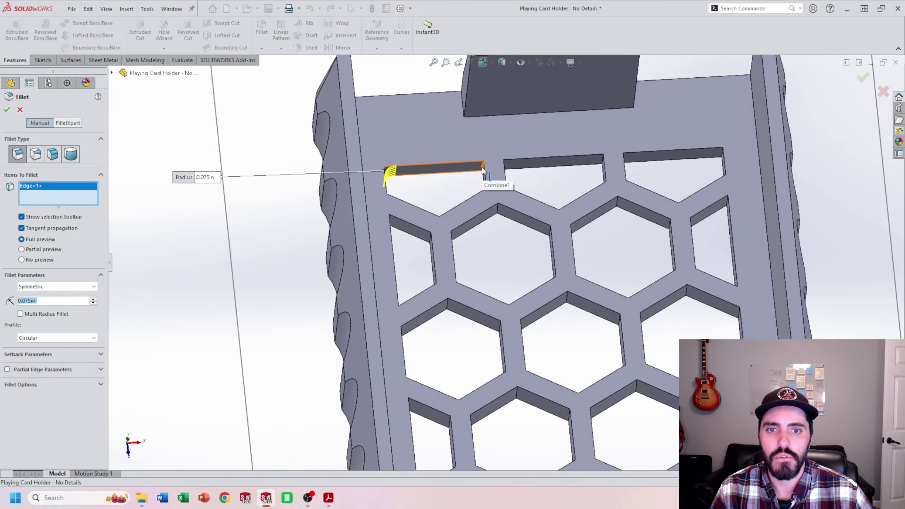
left_click(482, 170)
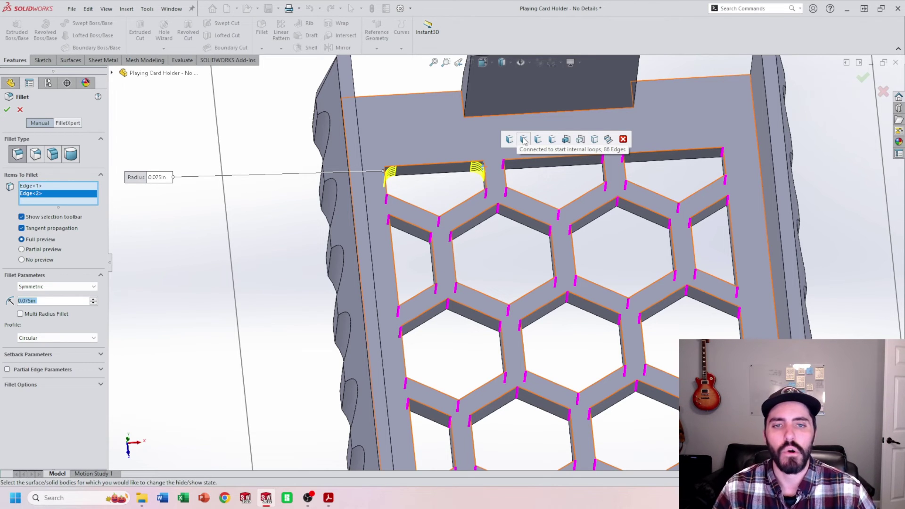
scroll(541, 183, "down", 2)
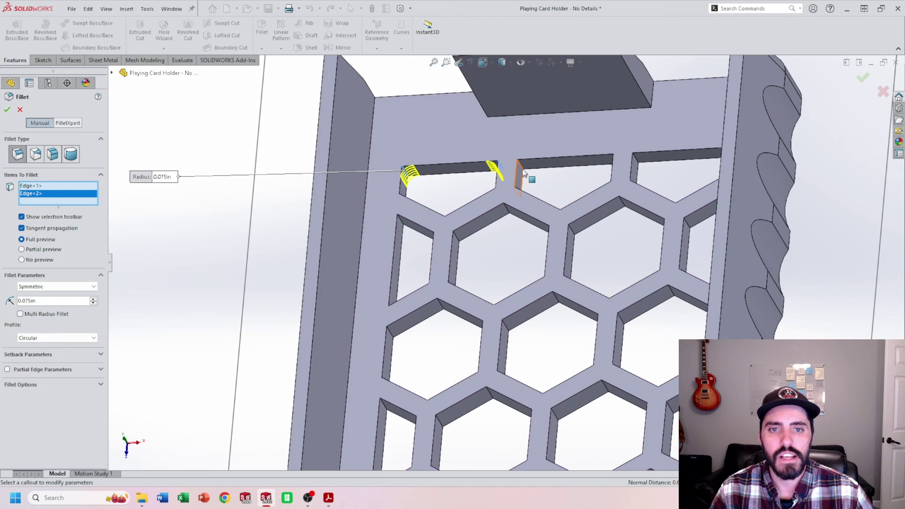
left_click(519, 171)
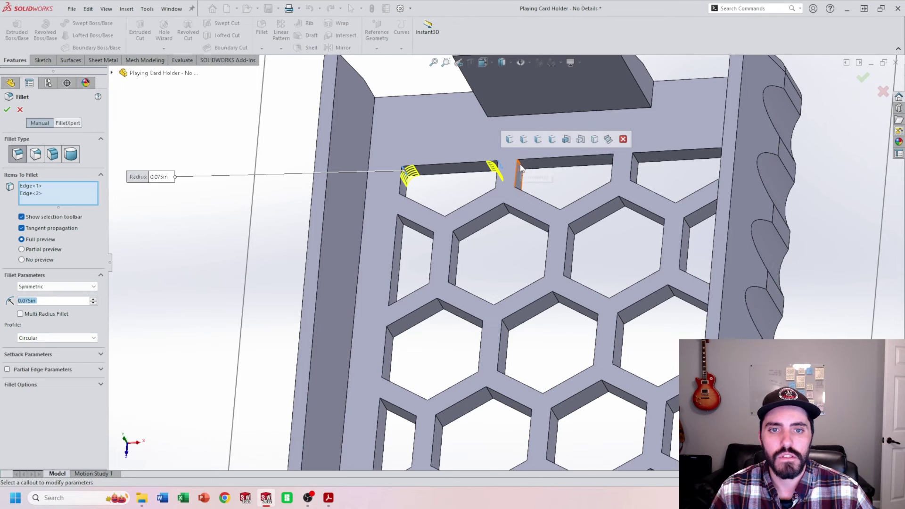
left_click(520, 169)
left_click(614, 165)
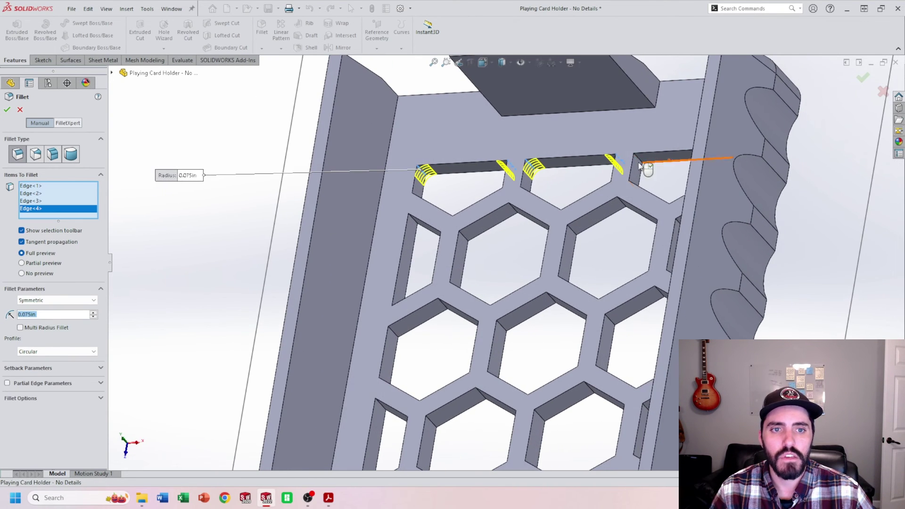
left_click(640, 165)
middle_click_drag(640, 165, 747, 206)
left_click(742, 158)
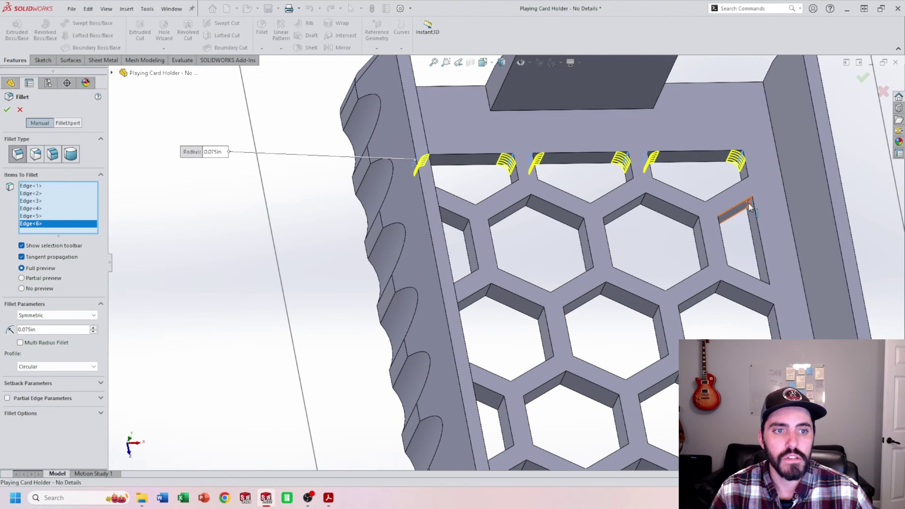
- Add the corner edges at the outer straight sides of the two right-hand partial openings to the fillet selection
left_click(749, 207)
middle_click_drag(773, 283, 761, 285)
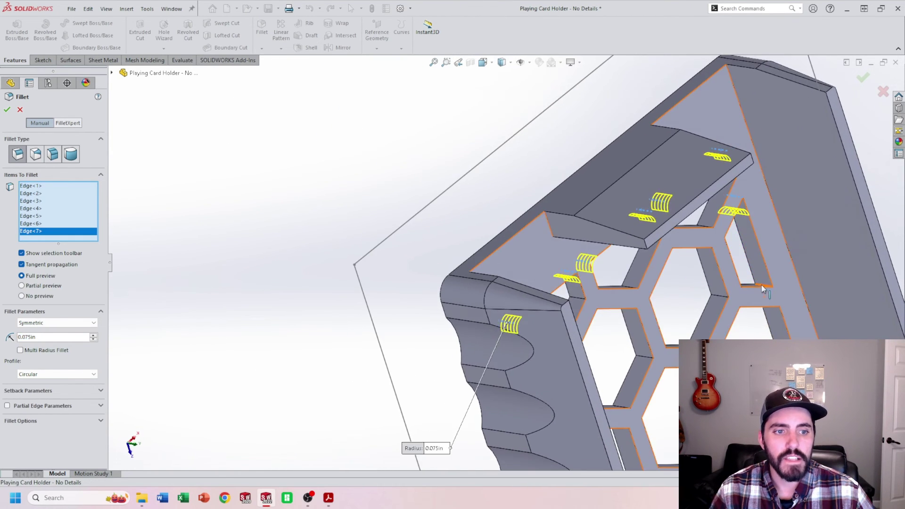
left_click(761, 284)
middle_click_drag(759, 323, 665, 325)
scroll(528, 127, "up", 4)
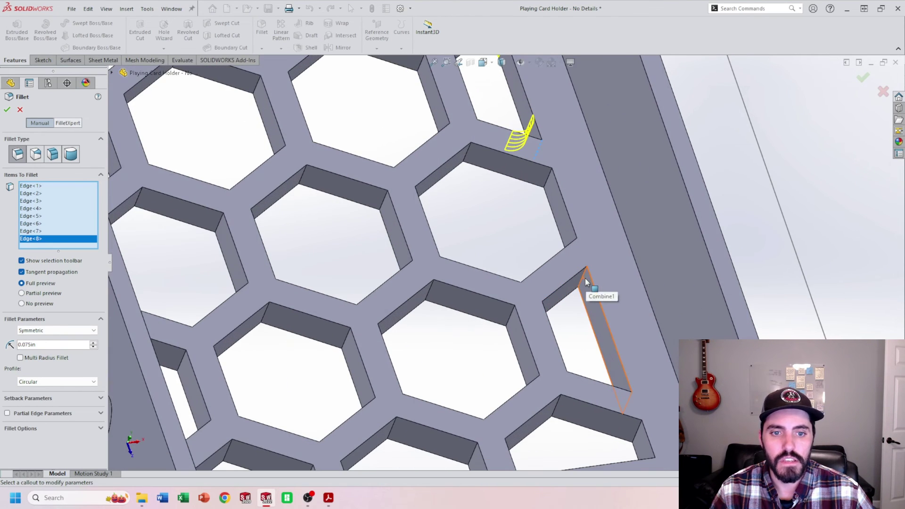
left_click(583, 281)
middle_click_drag(583, 282, 546, 351)
left_click(572, 333)
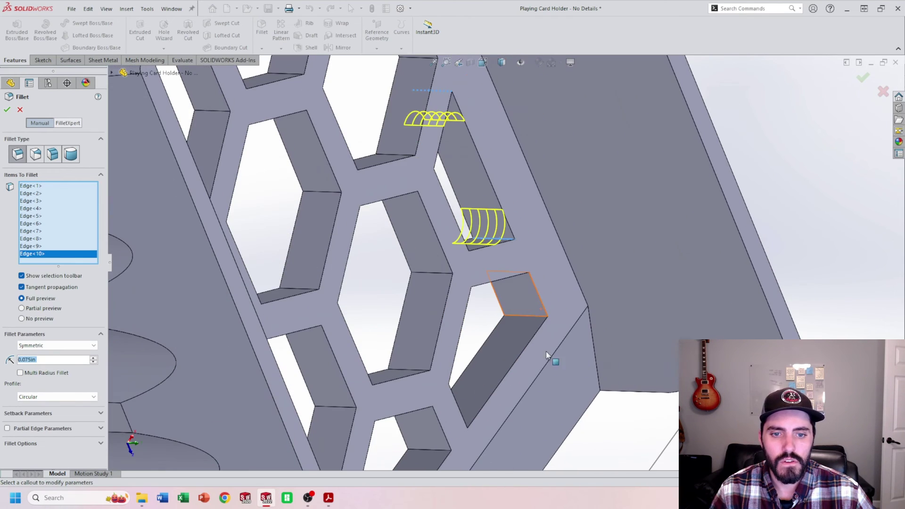
- Add the corner edges along the straight sides of the three lower partial openings to the fillet selection
left_click(540, 321)
middle_click_drag(540, 321, 250, 272)
left_click(443, 363)
left_click(444, 343)
left_click(342, 418)
left_click(351, 417)
left_click(336, 412)
left_click(285, 360)
- Add the outer corner edges of the two left-hand partial openings and apply the 0.075 in fillet
left_click(286, 364)
left_click(193, 264)
scroll(296, 230, "down", 5)
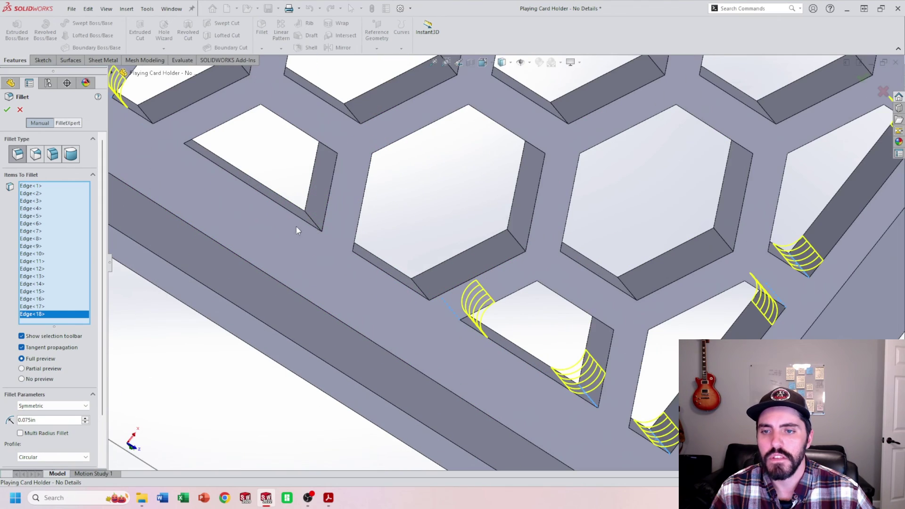
left_click(318, 229)
middle_click_drag(318, 229, 273, 173)
left_click(273, 175)
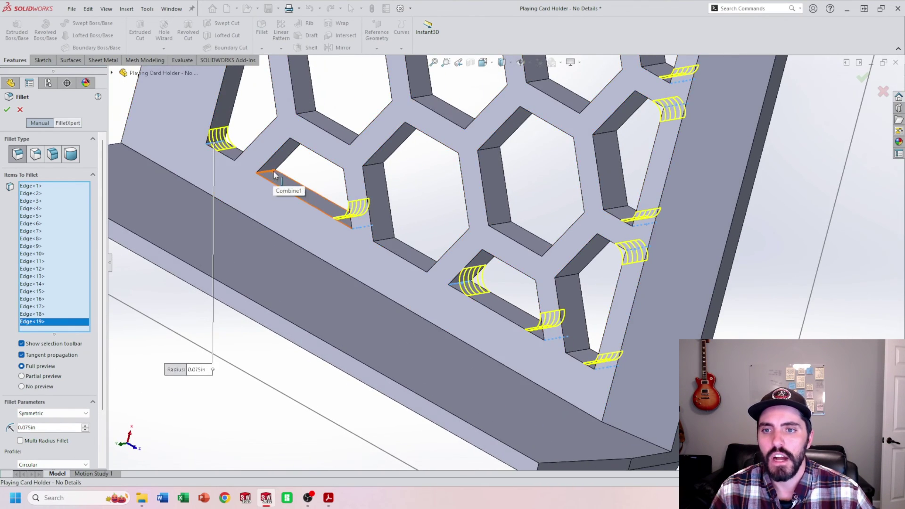
scroll(284, 181, "up", 5)
middle_click_drag(405, 228, 523, 170)
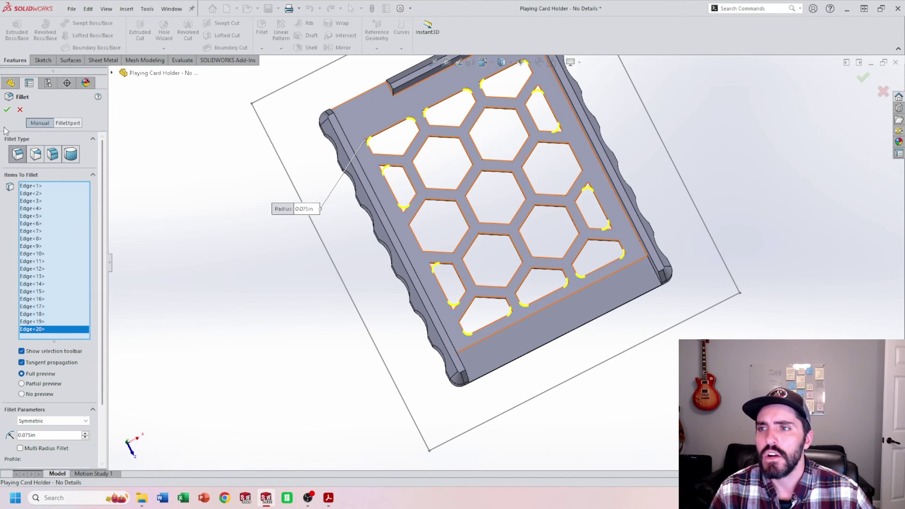
left_click(6, 109)
- Start another fillet on a corner edge of the central hexagonal opening and set its radius to 0.135 in
middle_click_drag(344, 224, 321, 229)
left_click(241, 126)
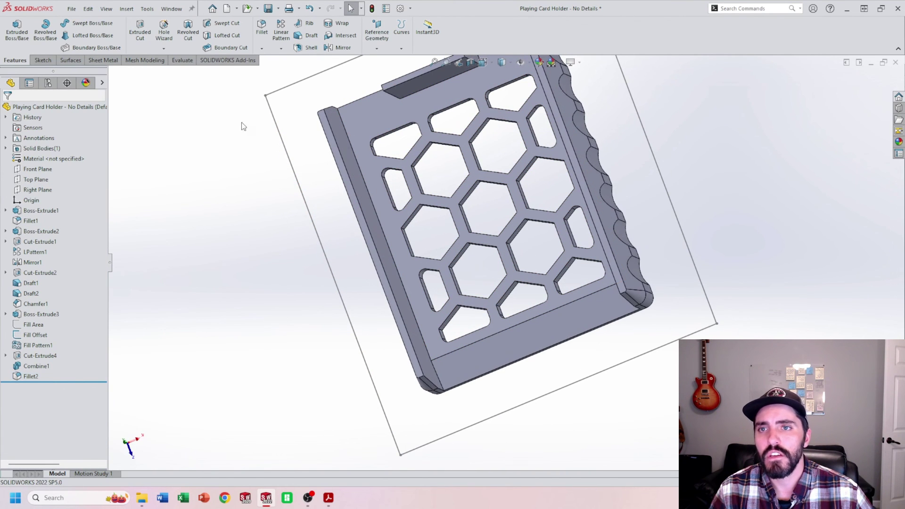
left_click(262, 28)
scroll(478, 211, "down", 5)
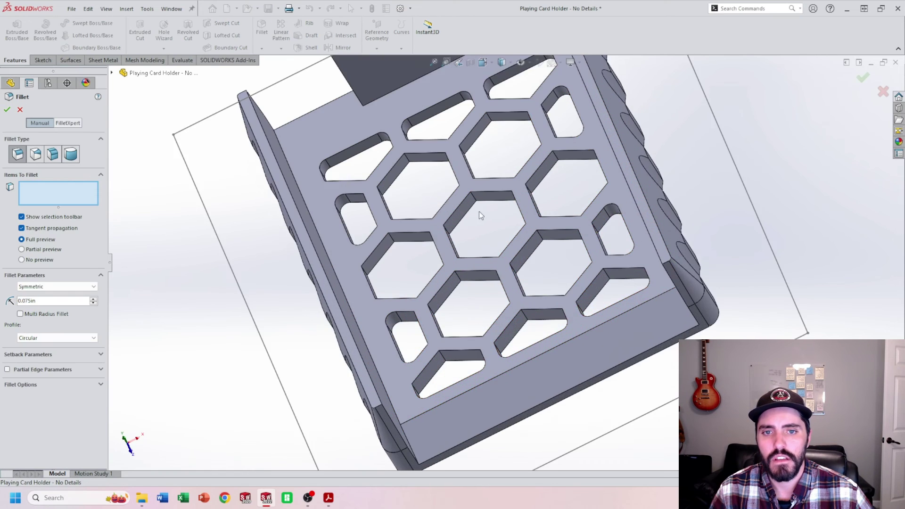
left_click(475, 198)
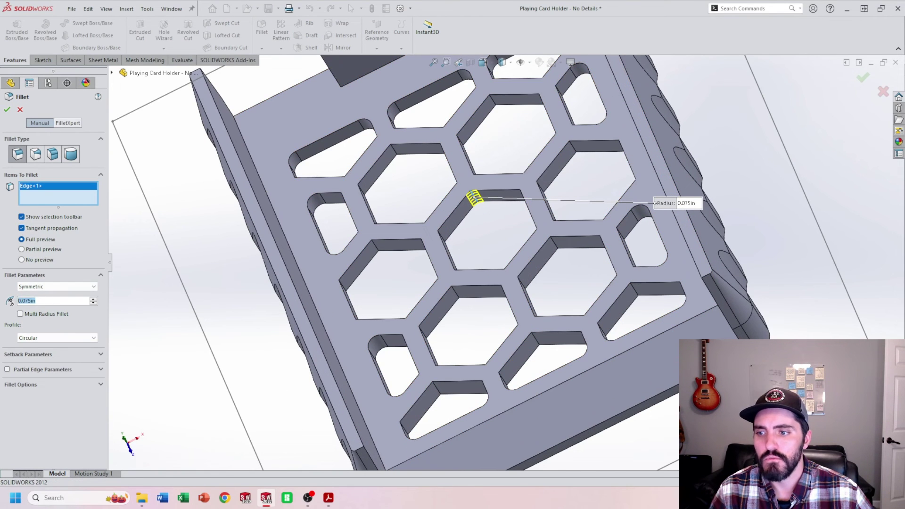
type(".13")
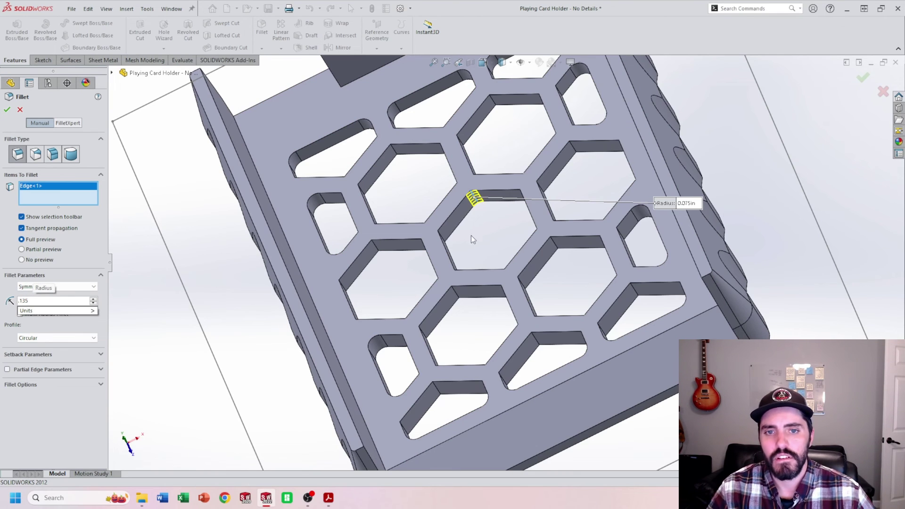
type("5")
- Clear and reselect the central hexagon's corner edge, extend the selection to all edges connected to the internal loops, and apply the fillet
right_click(49, 195)
left_click(69, 203)
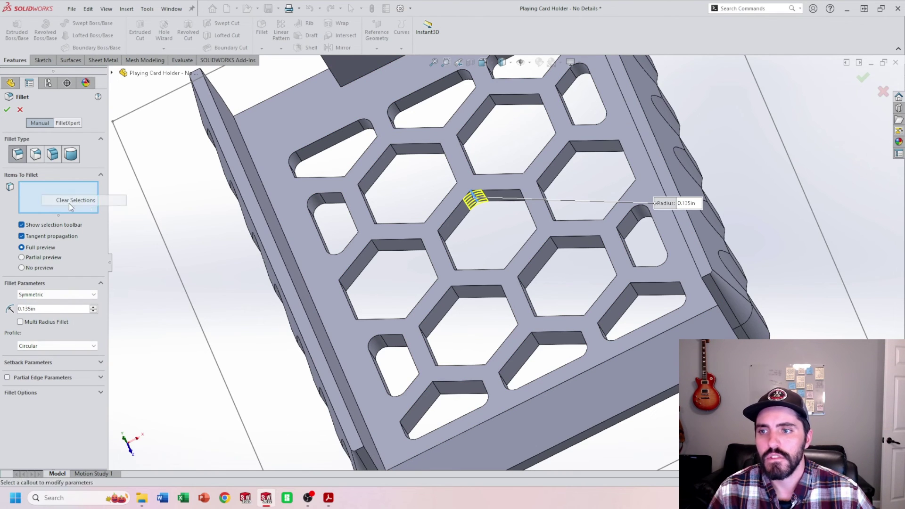
left_click(475, 199)
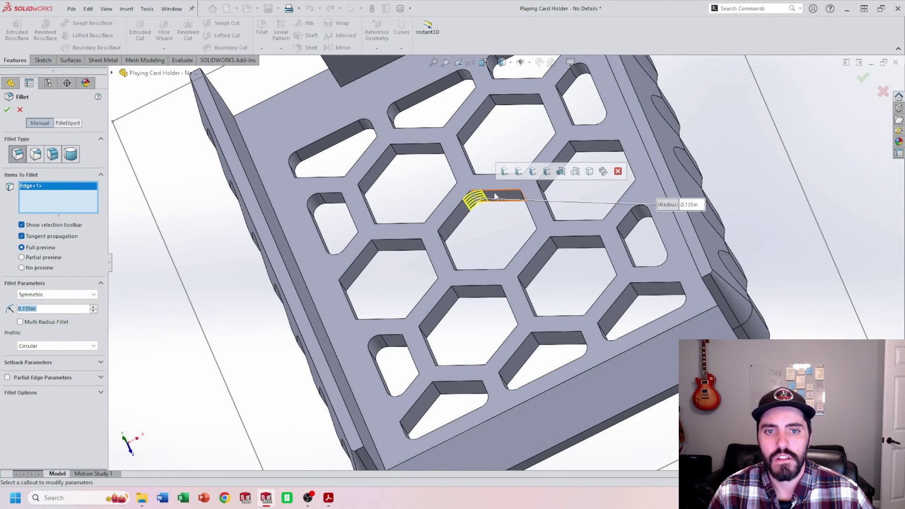
left_click(518, 172)
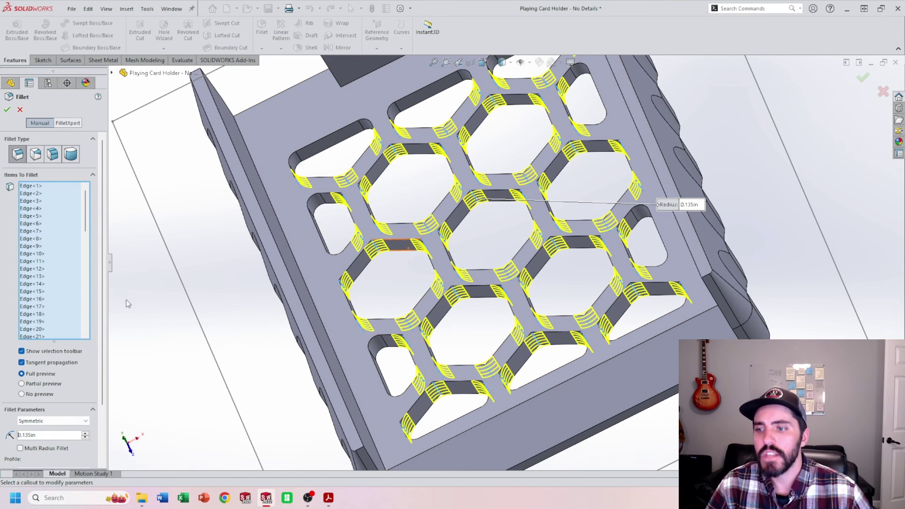
left_click_drag(87, 210, 89, 335)
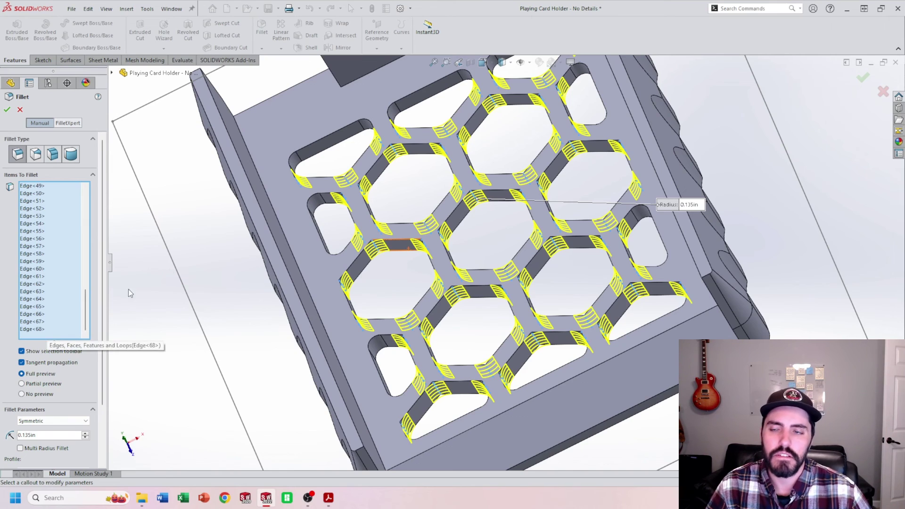
key("f")
middle_click_drag(502, 294, 499, 257)
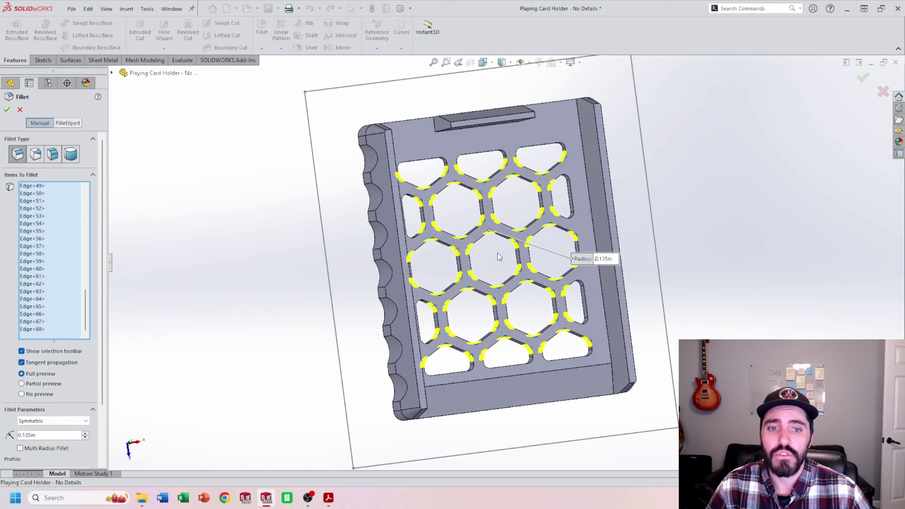
left_click(7, 110)
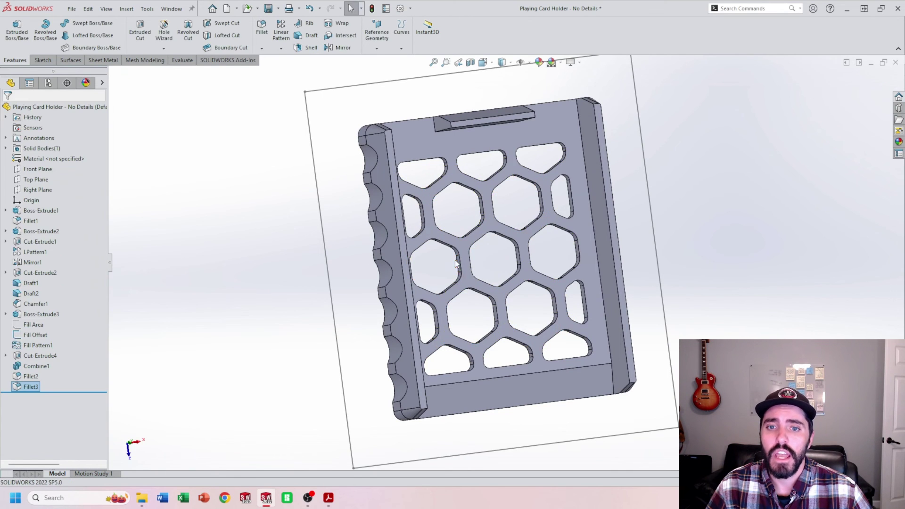
- Roll the model back to just after Boss-Extrude3, before the Fill Area sketch
middle_click_drag(424, 236, 434, 228)
scroll(434, 228, "down", 3)
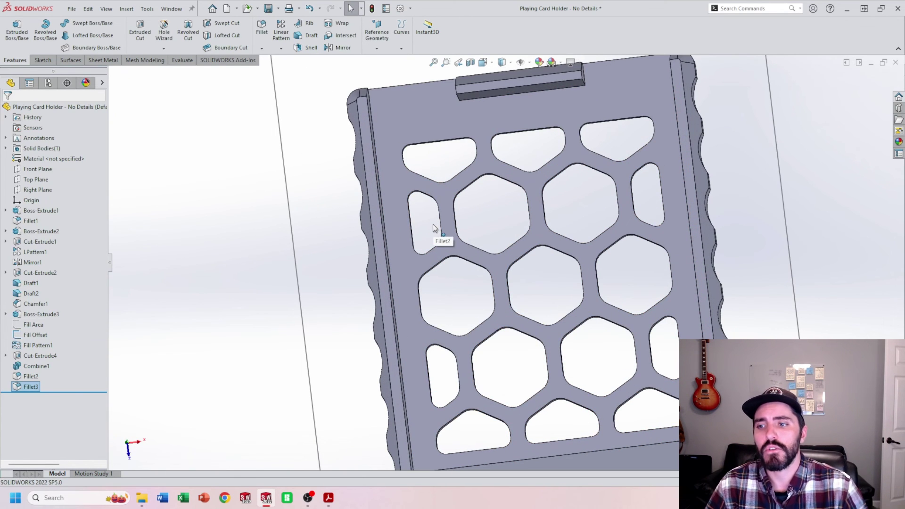
left_click(40, 355)
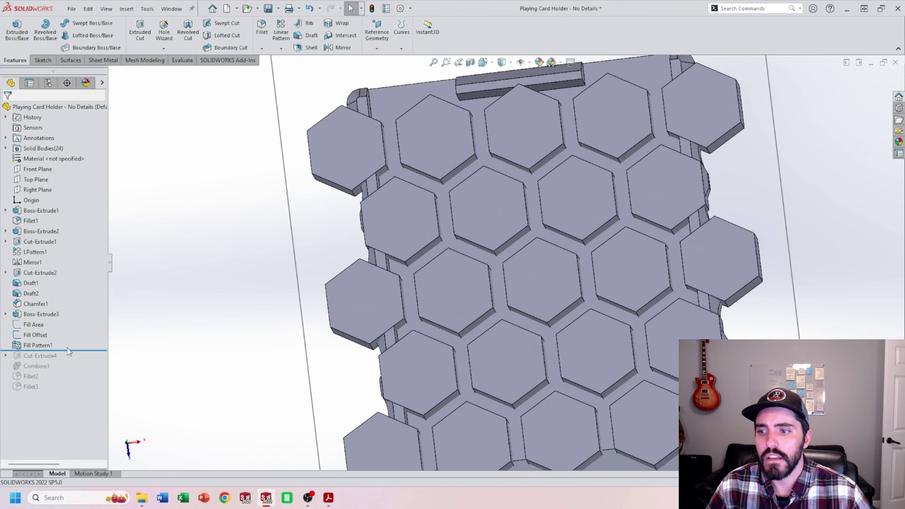
left_click_drag(77, 351, 71, 323)
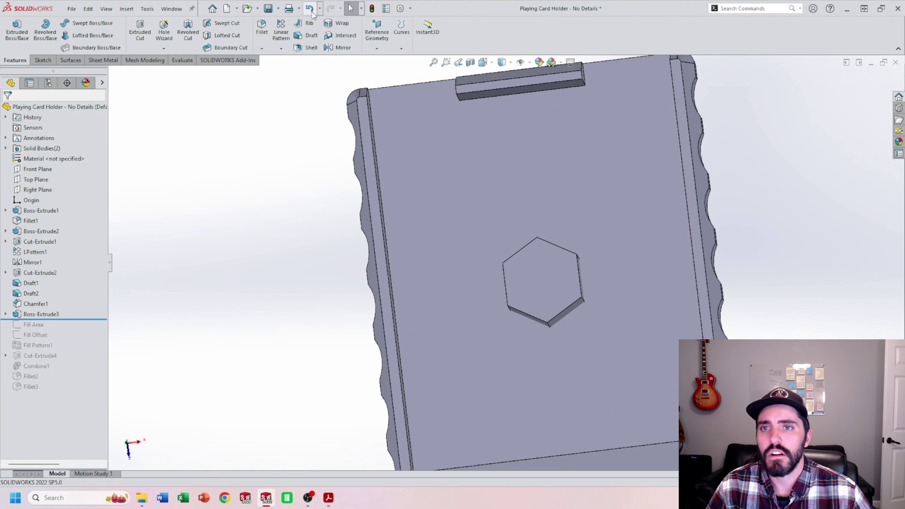
- Fillet all six side edges of the single extruded seed hexagon with a 0.135 in radius
left_click(261, 26)
middle_click_drag(578, 287, 551, 308)
left_click(550, 309)
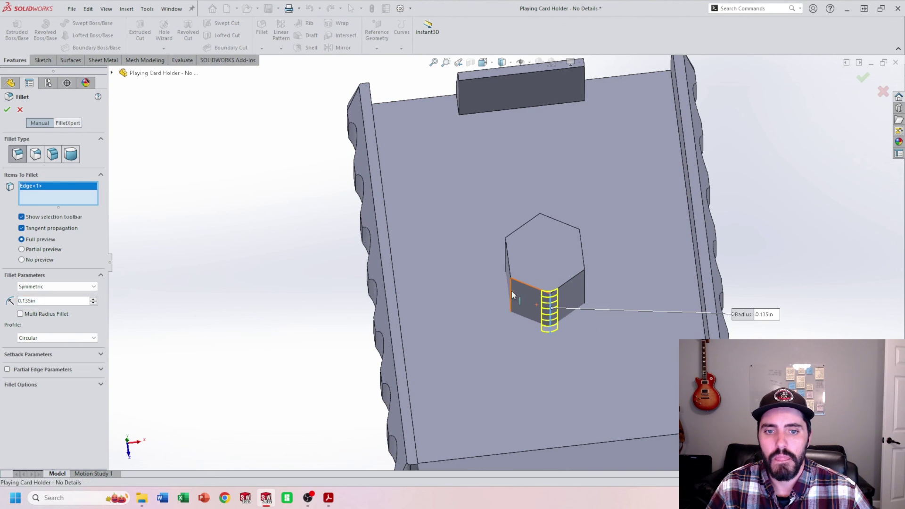
left_click(511, 290)
left_click(584, 291)
middle_click_drag(584, 292, 519, 254)
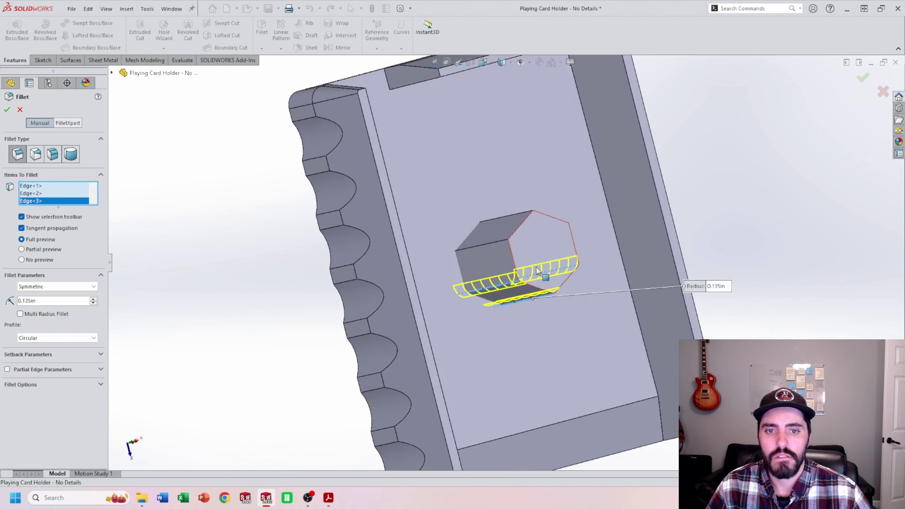
left_click(494, 243)
left_click(506, 216)
middle_click_drag(506, 216, 495, 234)
left_click(496, 233)
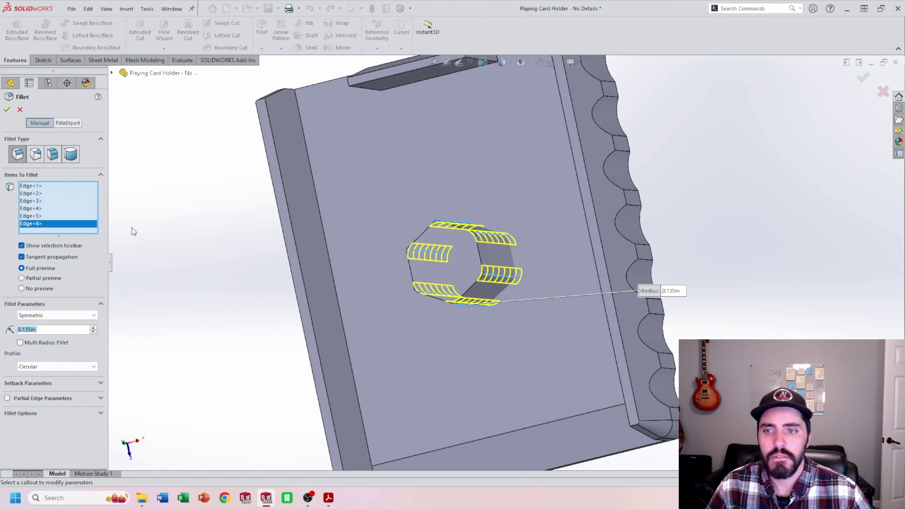
left_click(7, 110)
- Roll the model forward to just after Cut-Extrude4 and inspect the narrow sliver face at a trimmed partial hexagon's corner
left_click_drag(89, 330, 81, 371)
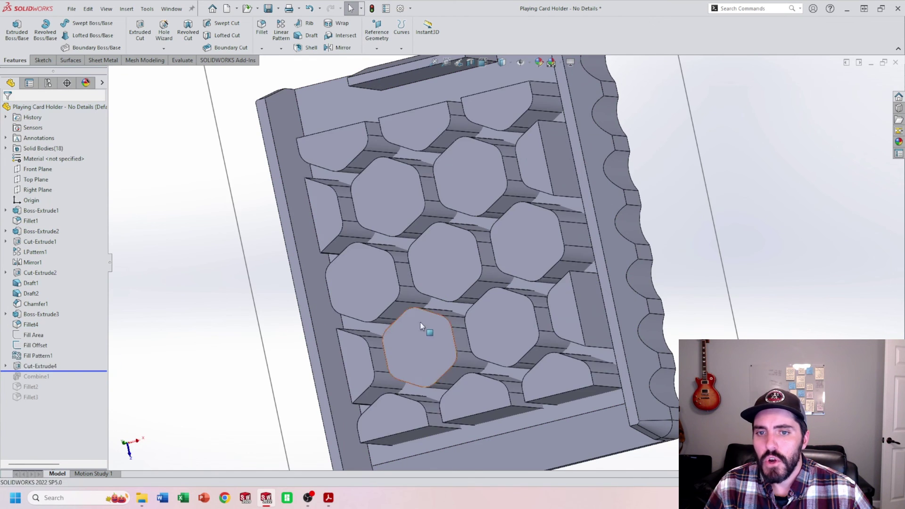
middle_click_drag(420, 325, 407, 261)
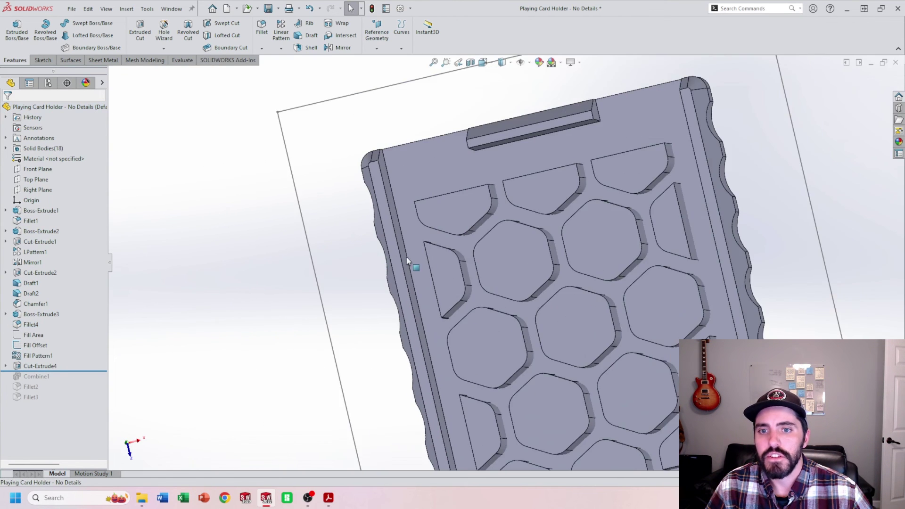
scroll(408, 260, "down", 10)
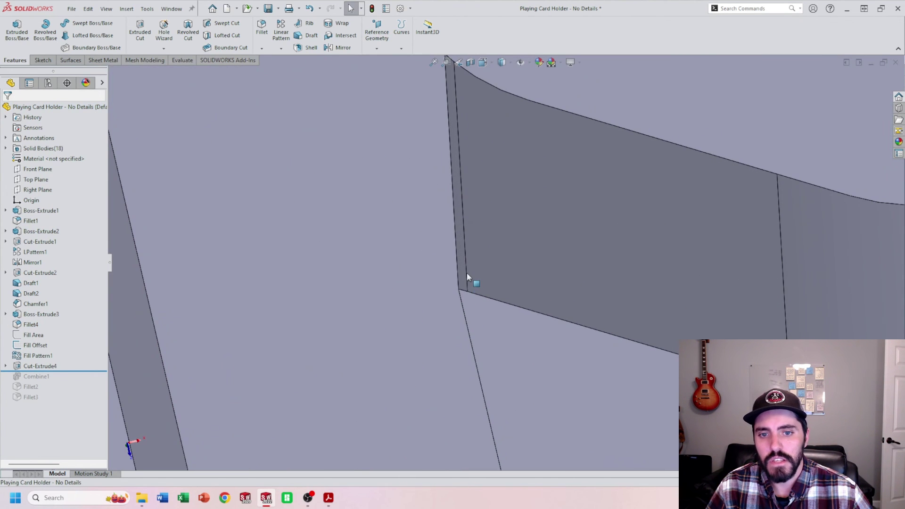
left_click(464, 274)
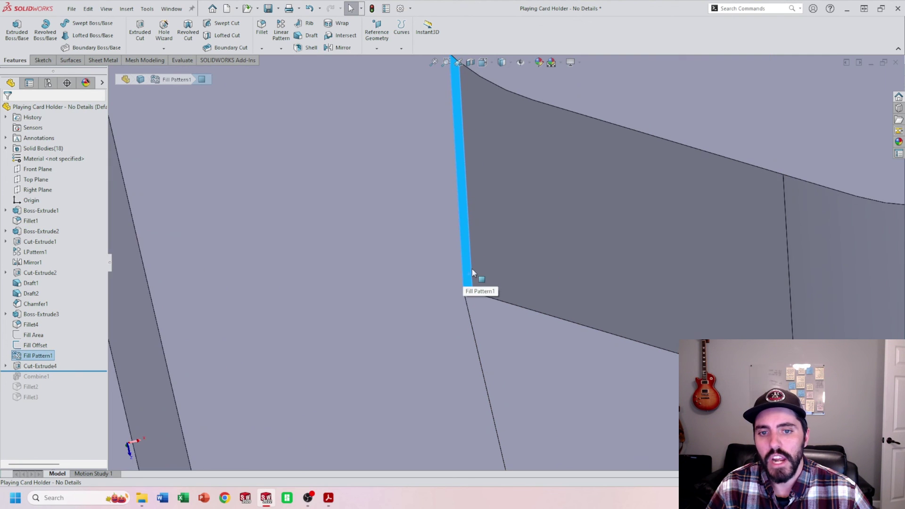
scroll(472, 270, "up", 6)
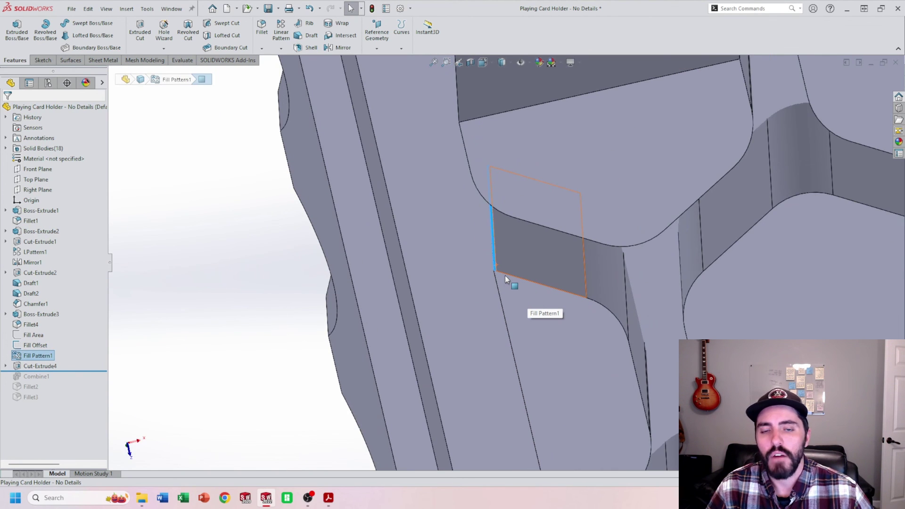
scroll(505, 275, "up", 10)
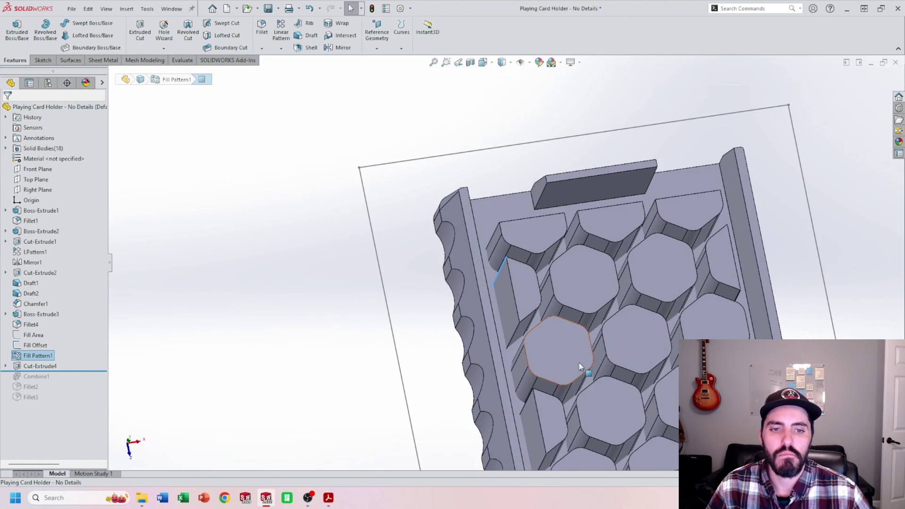
- Roll the model forward to the end of the feature tree and delete the Fillet4 feature from the seed hexagon
middle_click_drag(592, 352, 544, 358)
scroll(514, 347, "down", 10)
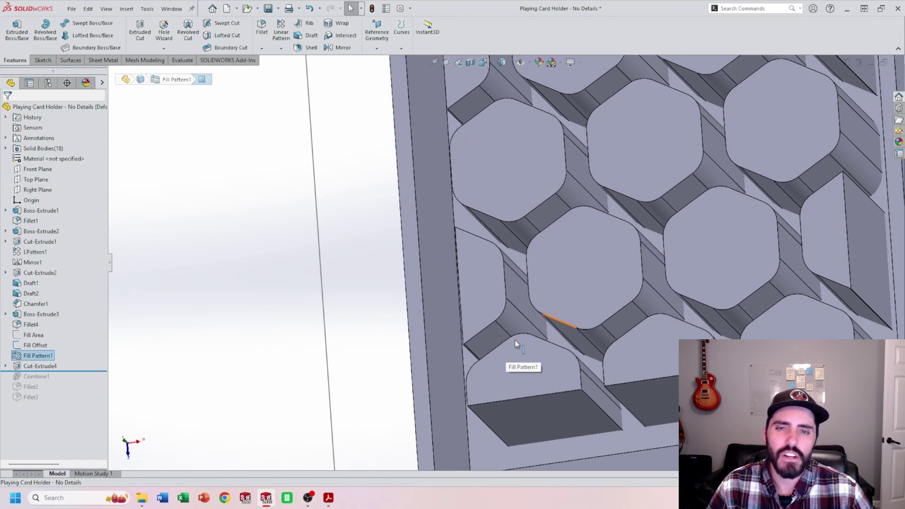
middle_click_drag(502, 335, 539, 340)
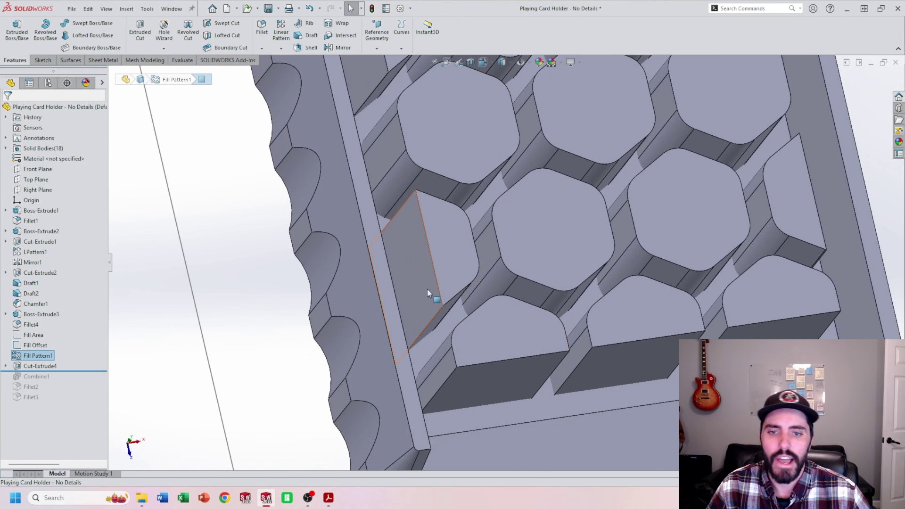
middle_click_drag(427, 290, 419, 289)
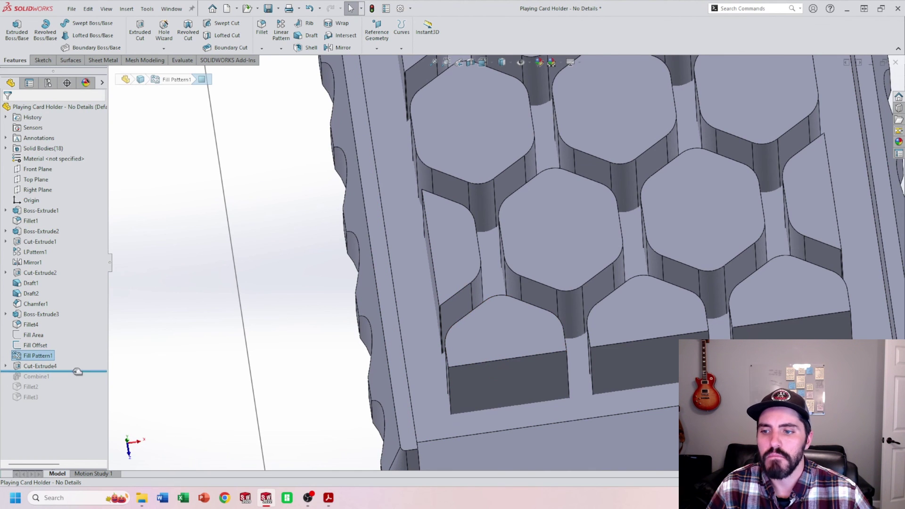
left_click_drag(79, 370, 75, 402)
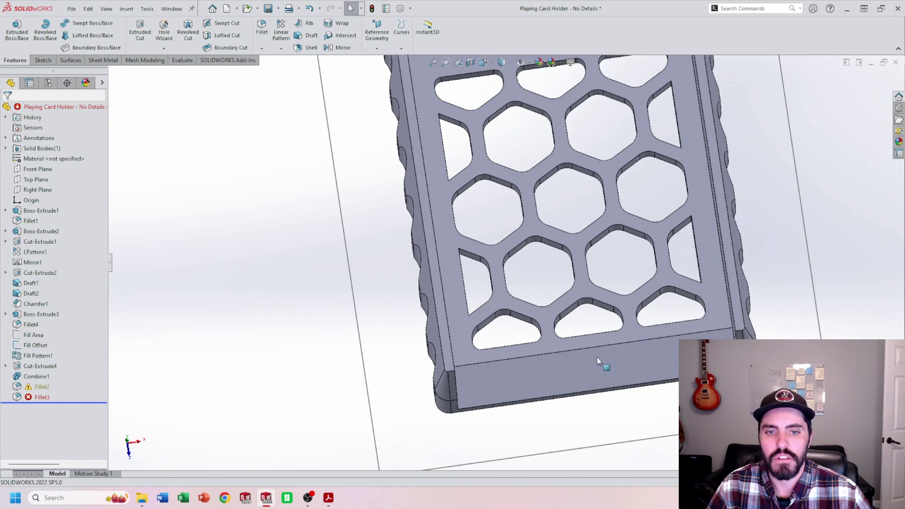
key("Delete")
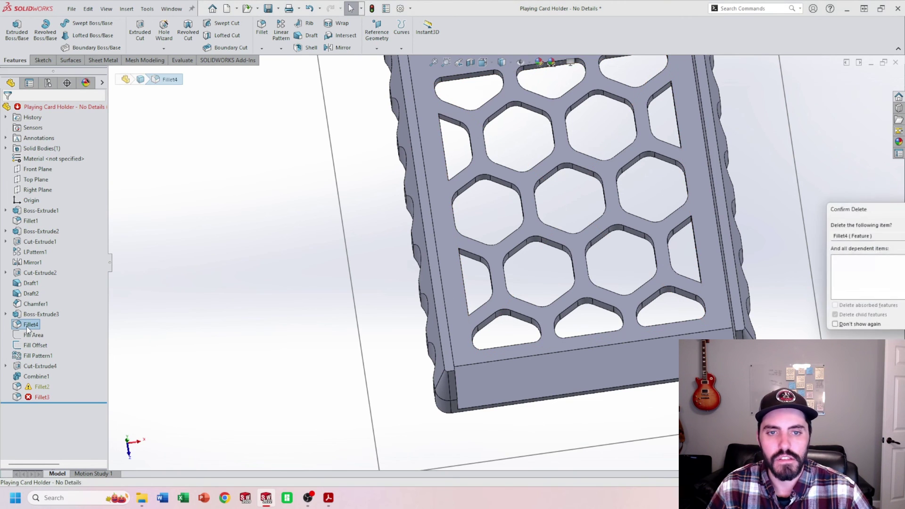
key("Return")
- Orient the model to the Top view and hide the Fill Offset sketch around the card holder
middle_click_drag(358, 283, 457, 281)
key("space")
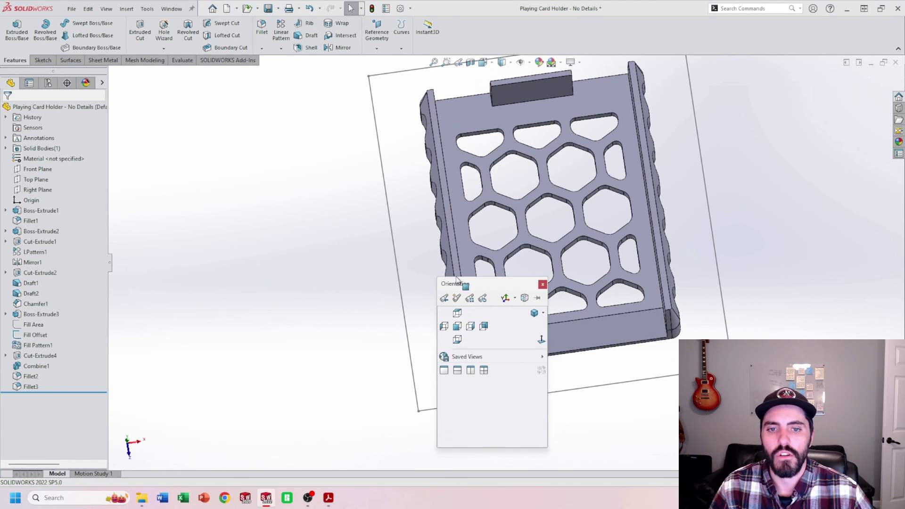
left_click(457, 312)
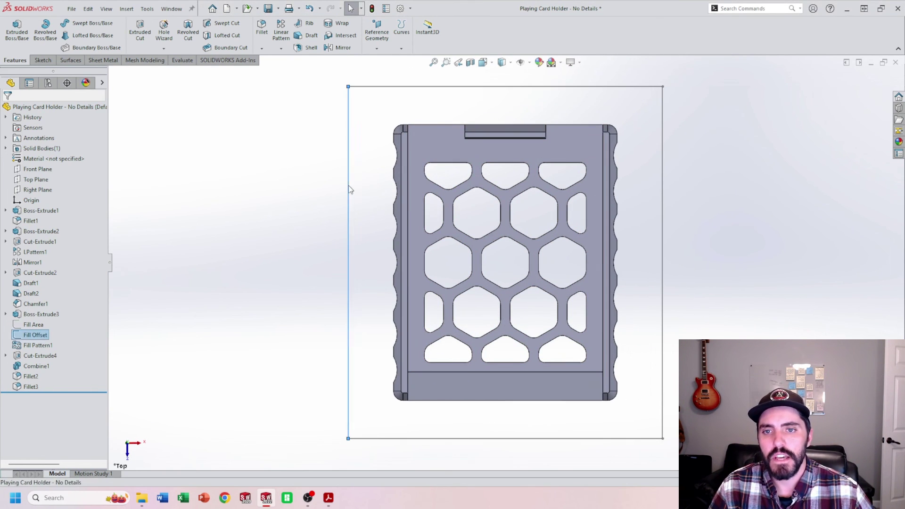
right_click(348, 186)
left_click(372, 172)
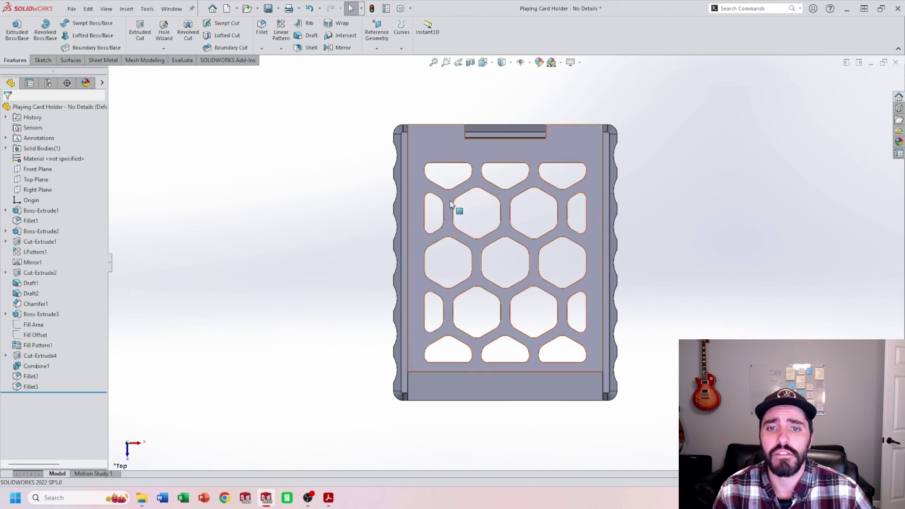
scroll(526, 281, "up", 1)
scroll(530, 271, "down", 3)
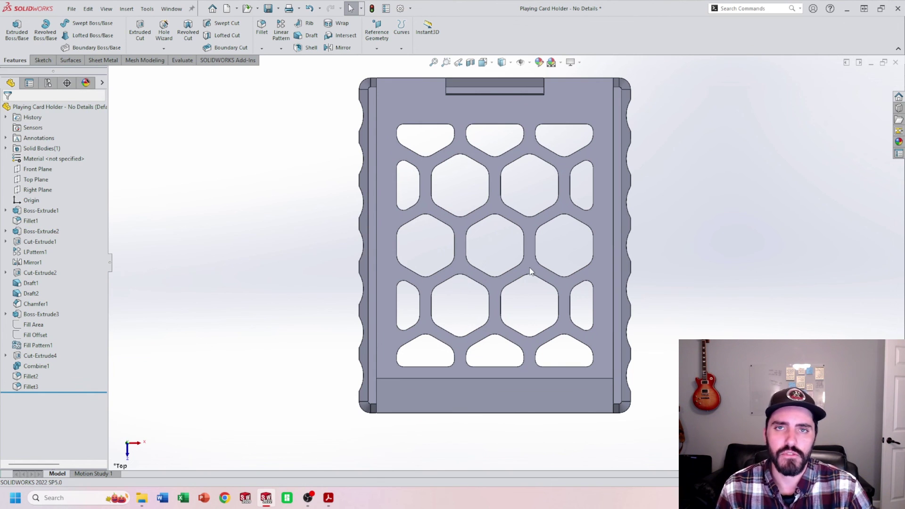